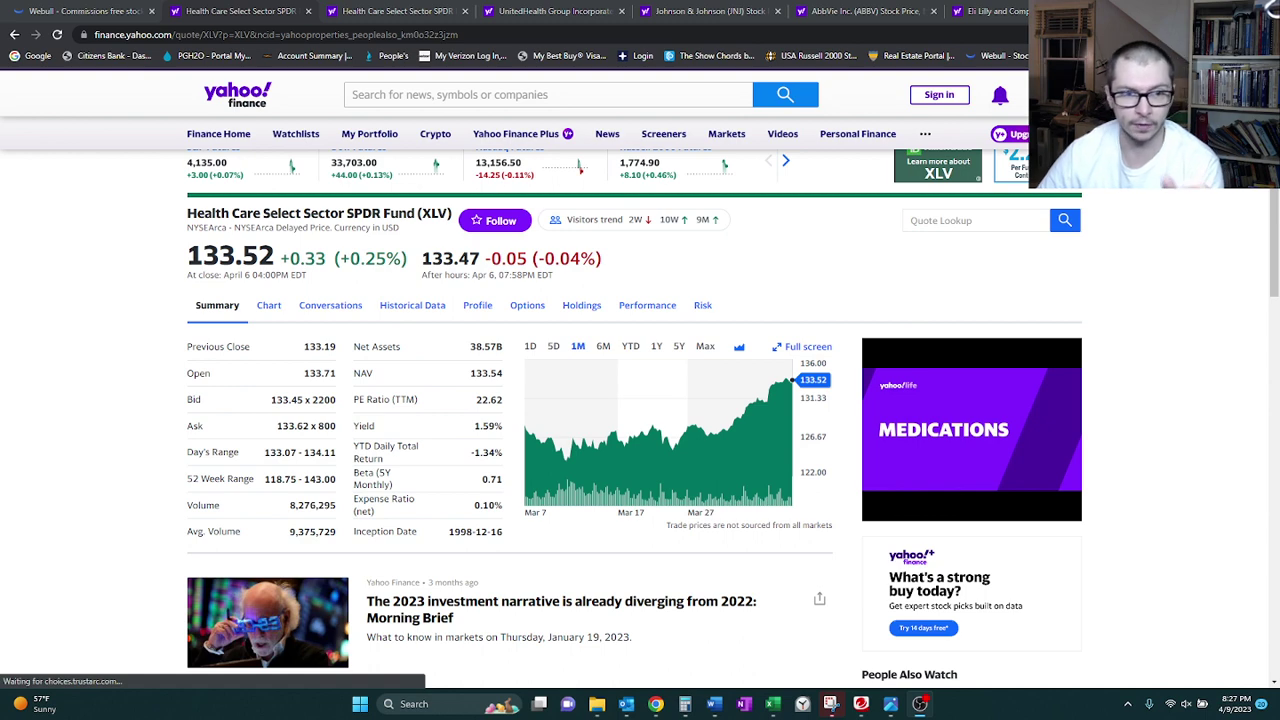
- Review the XLV fund's summary figures and one-month price chart
scroll(560, 426, "down", 1)
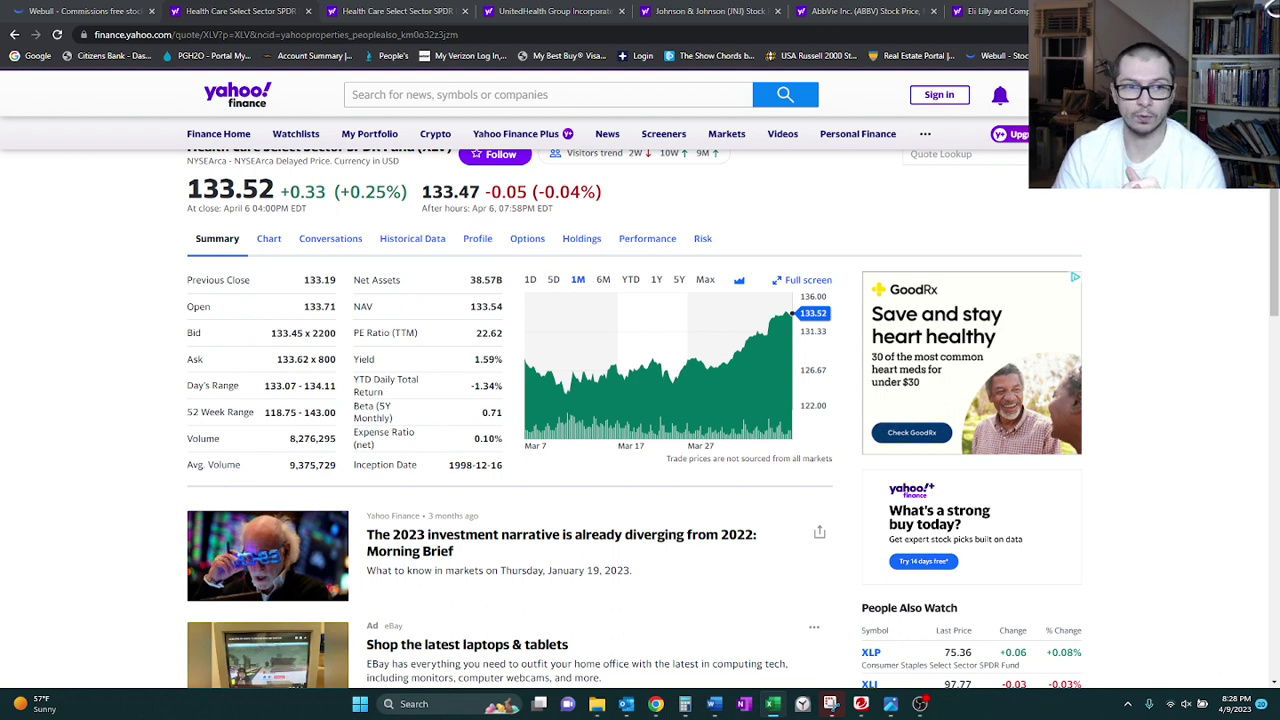
scroll(929, 223, "up", 1)
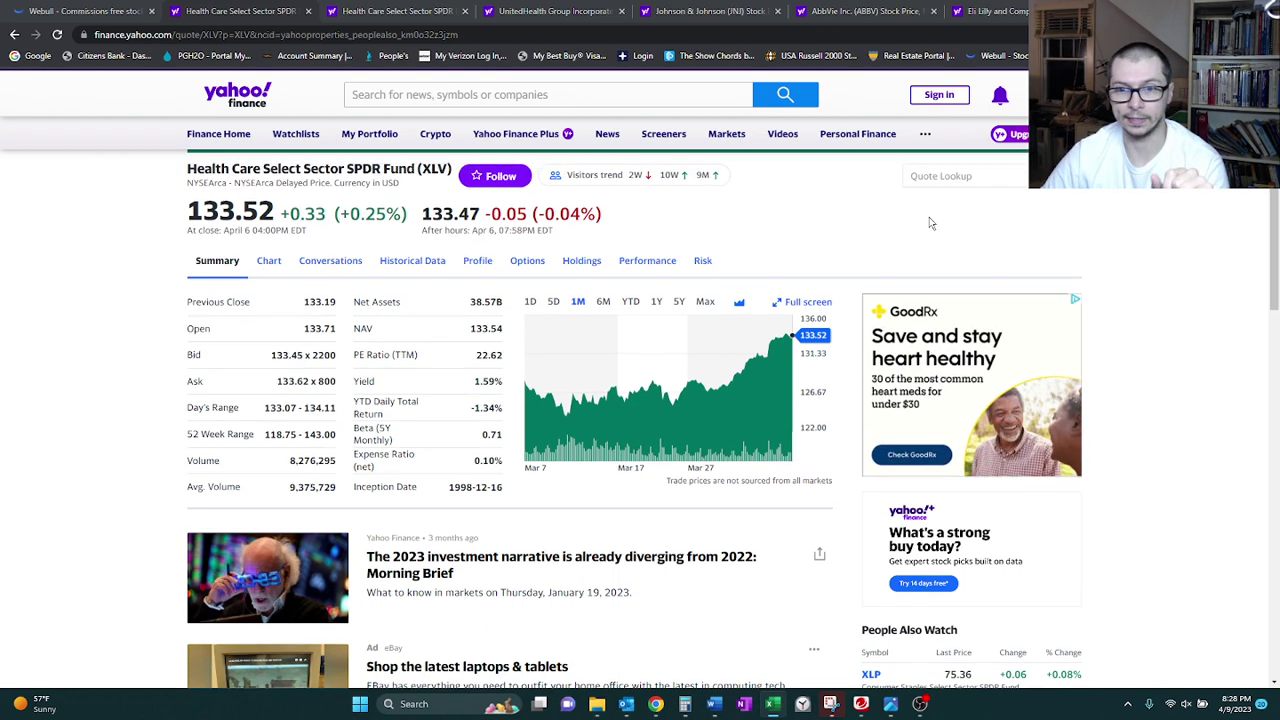
scroll(929, 223, "up", 2)
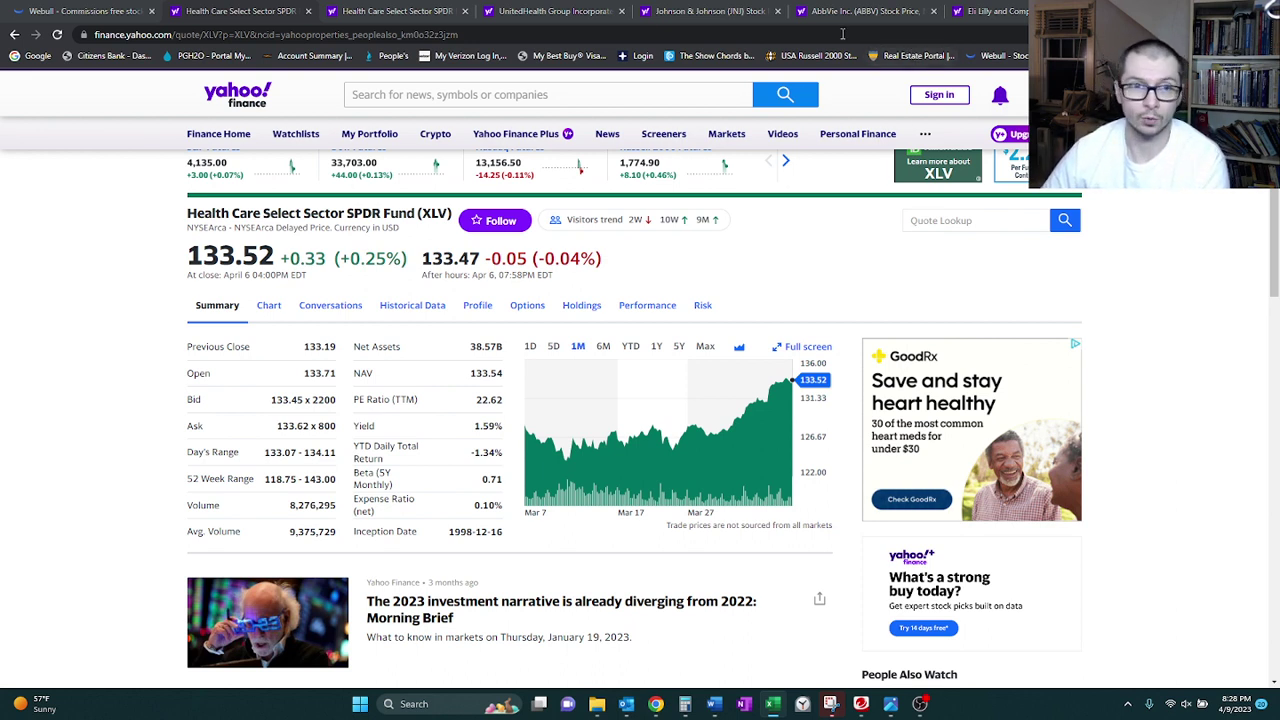
- Examine the XLV holdings data, covering portfolio composition, sector weightings and the top 10 holdings
left_click(398, 12)
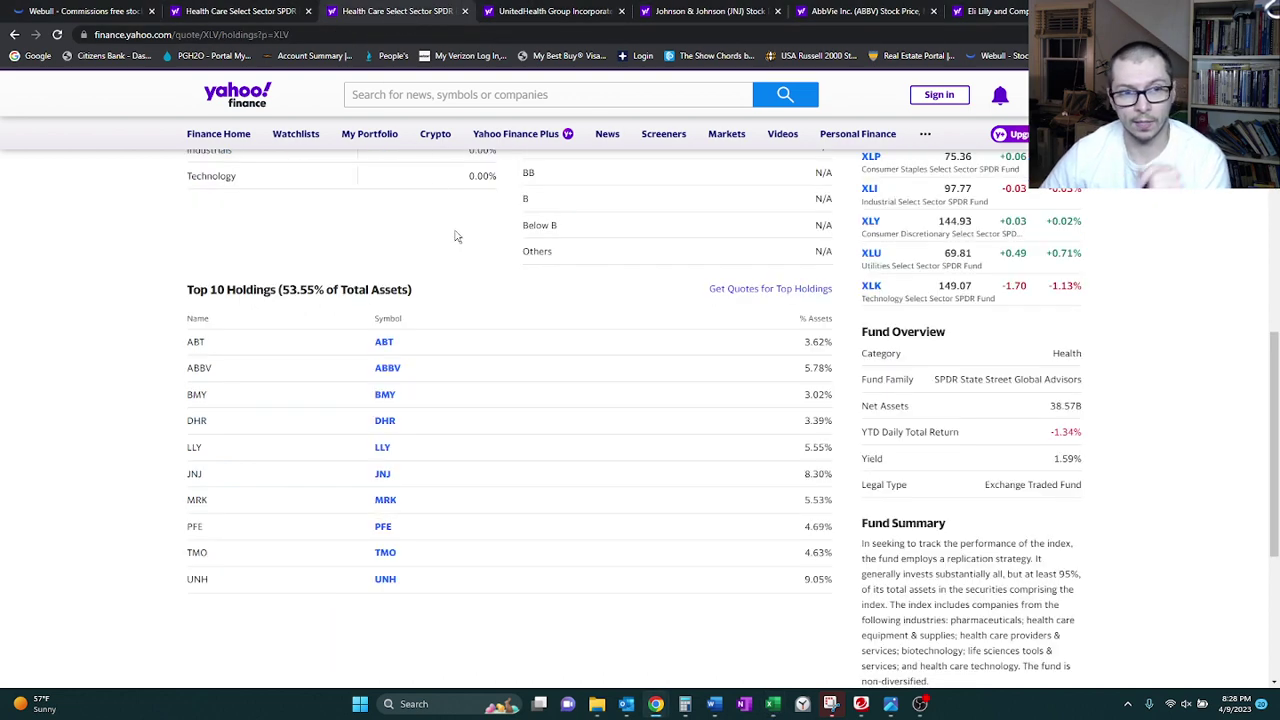
scroll(455, 236, "up", 5)
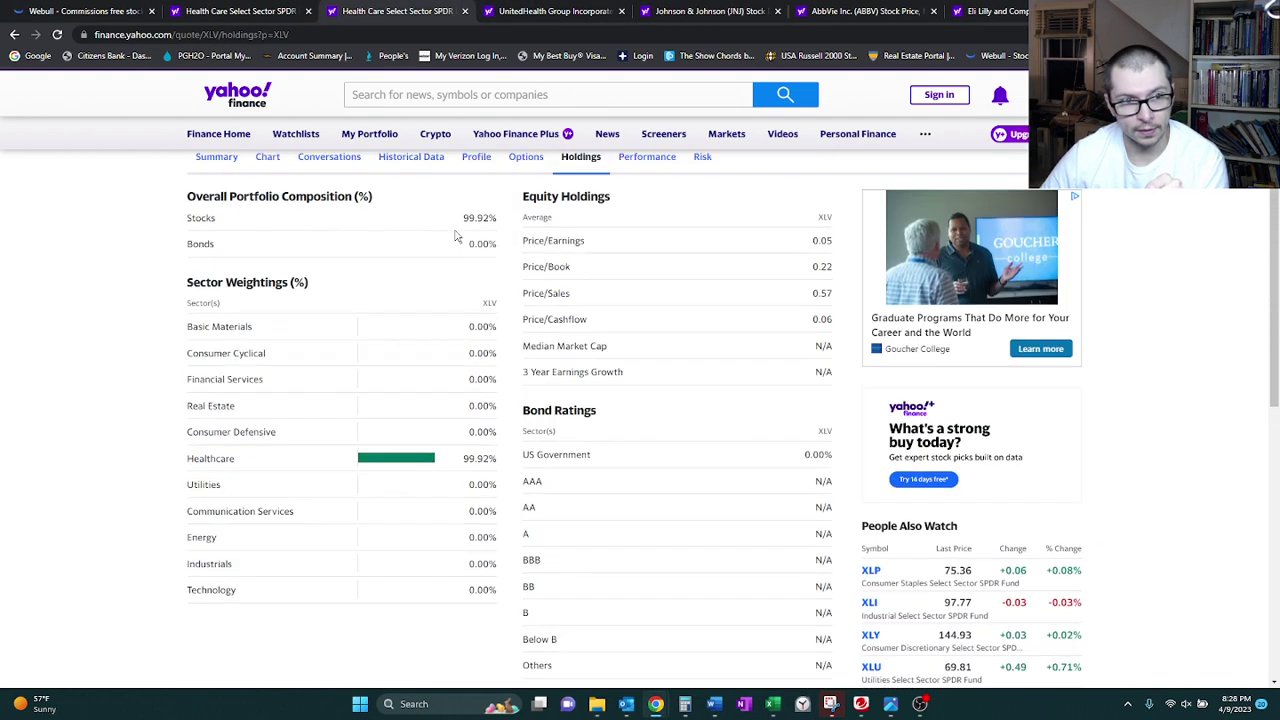
scroll(455, 236, "up", 1)
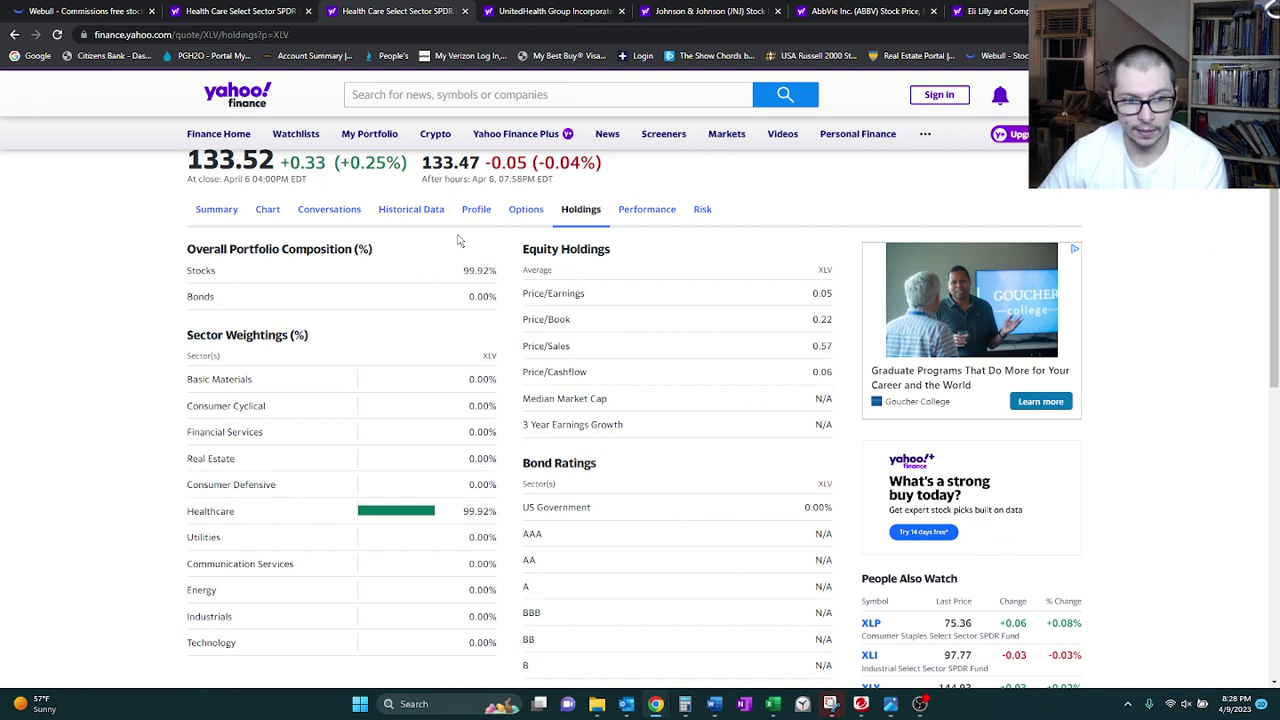
scroll(457, 240, "down", 2)
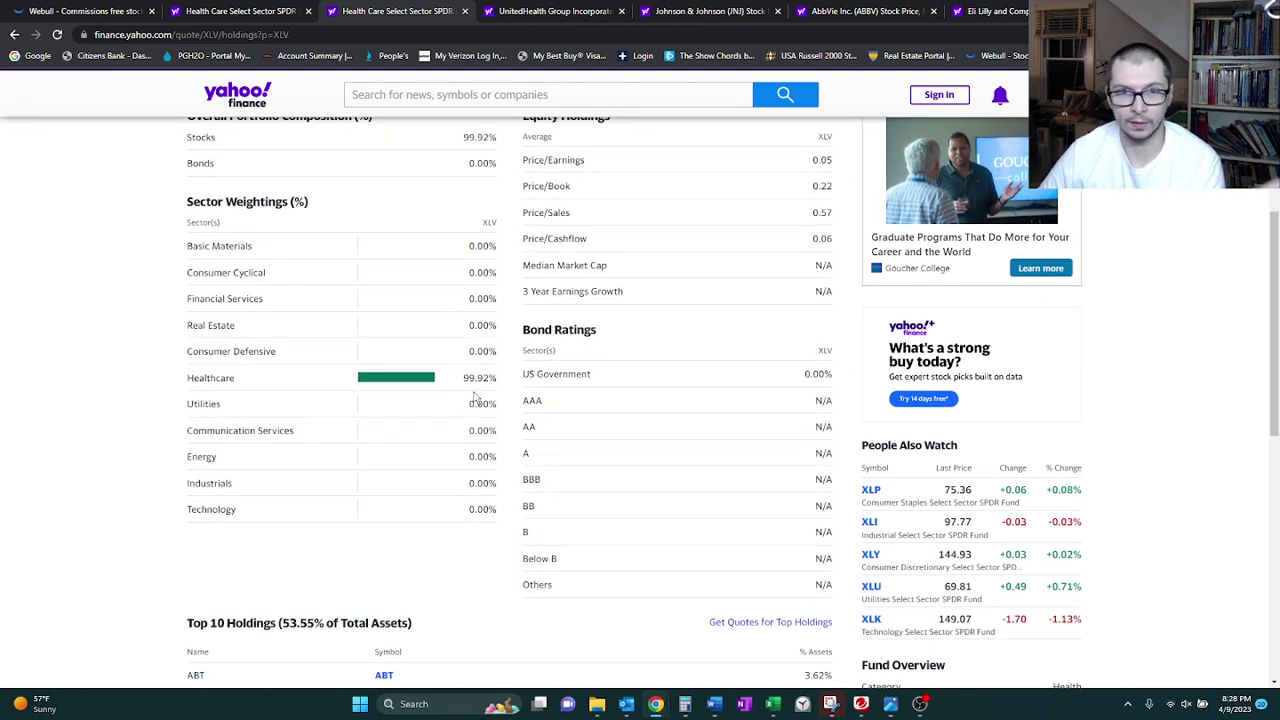
scroll(476, 397, "down", 3)
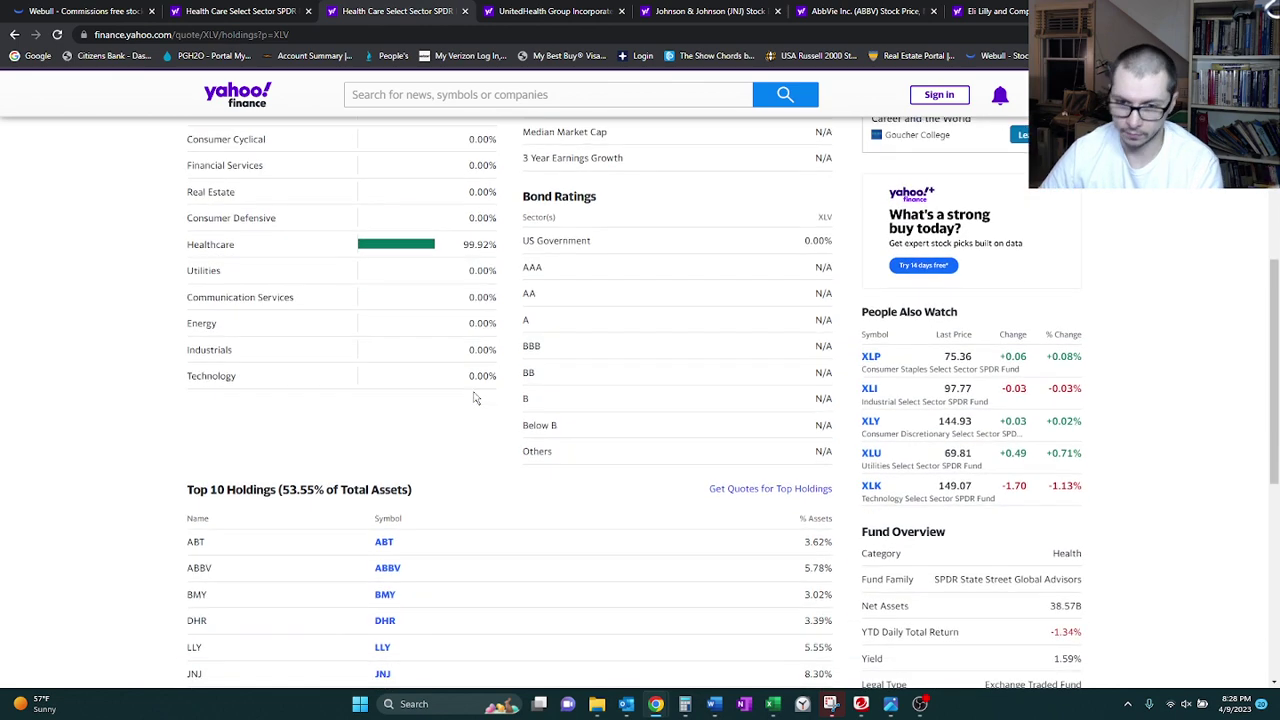
scroll(476, 397, "down", 1)
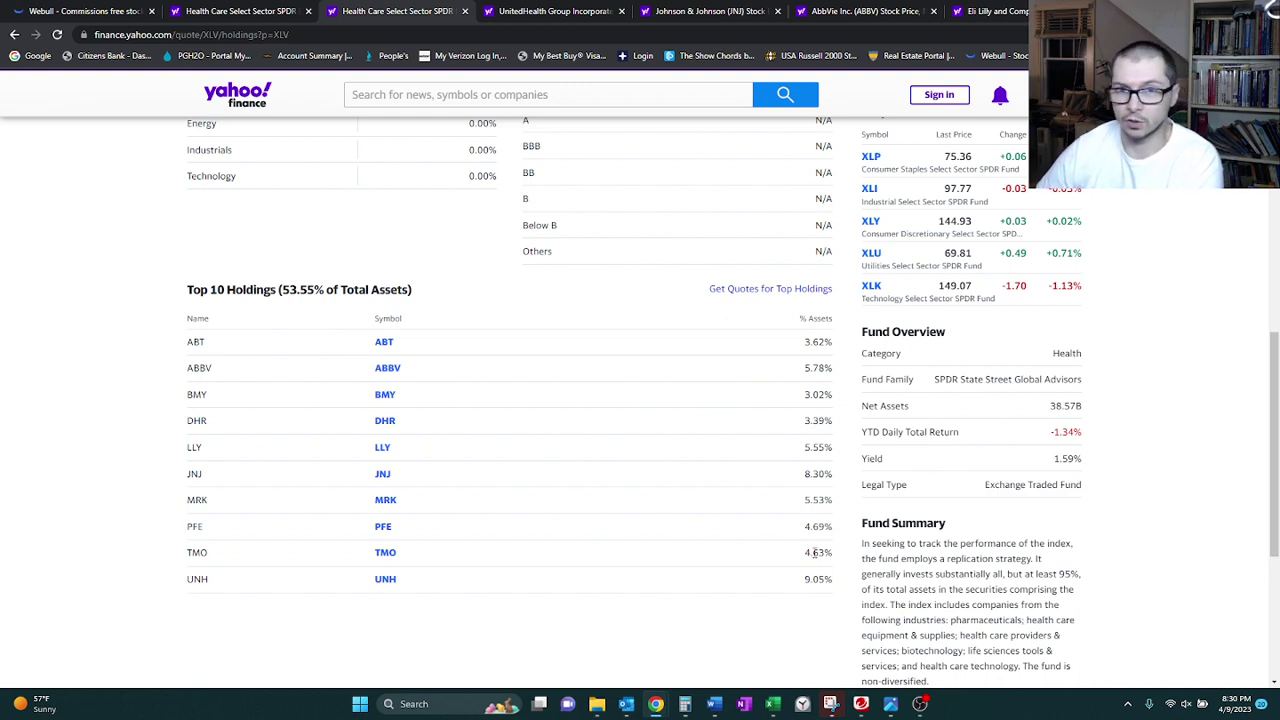
- Look through the quote summaries of the major holdings UNH, JNJ, ABBV and LLY, ending back on ABBV
left_click(573, 15)
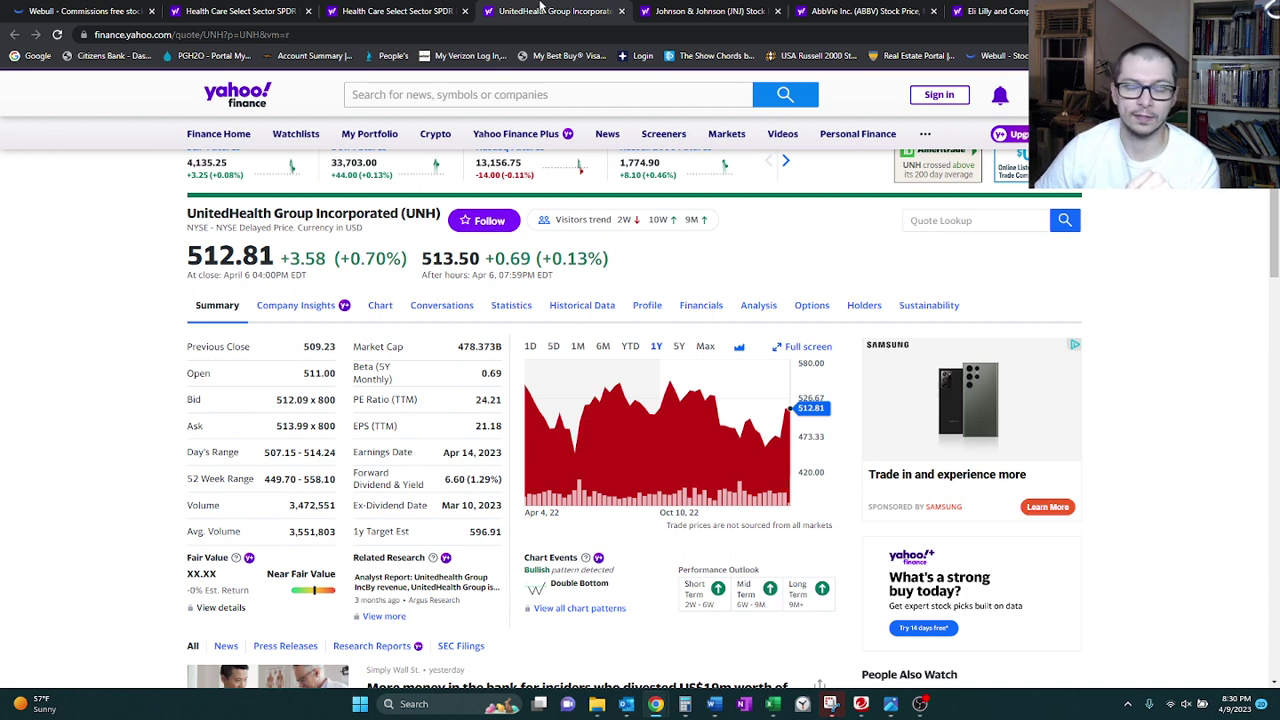
left_click(677, 14)
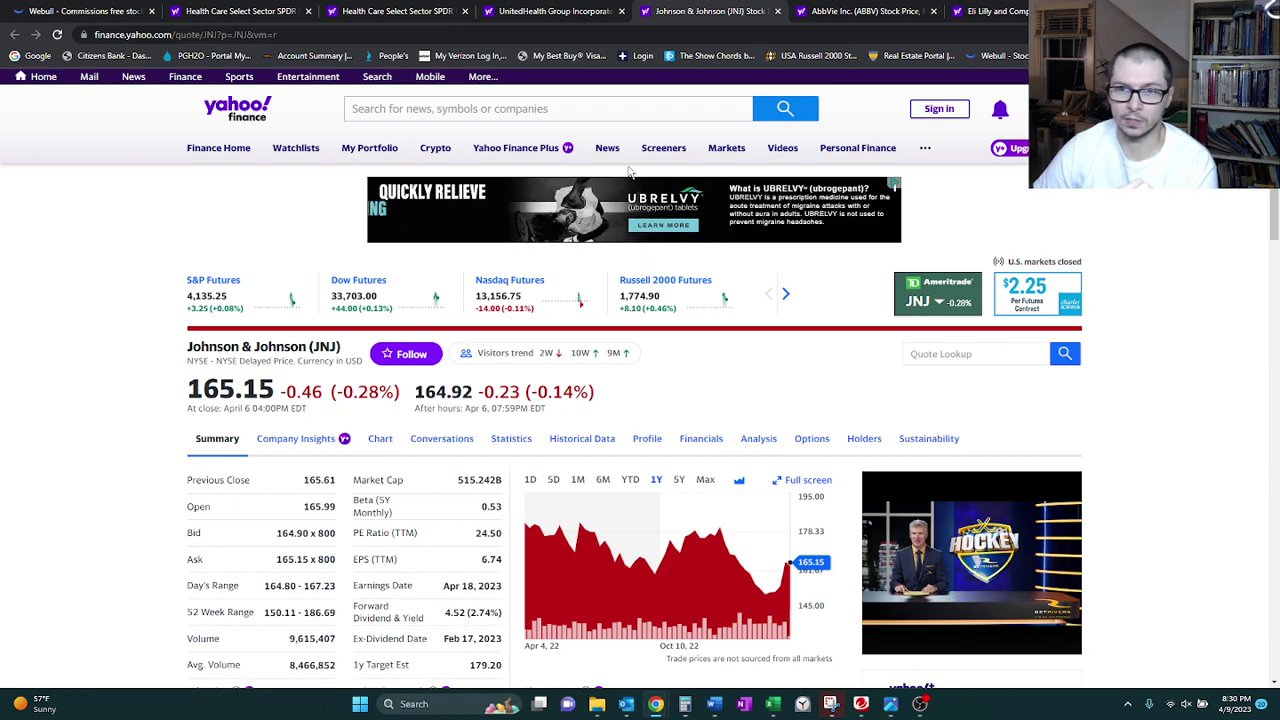
key("ctrl+Tab")
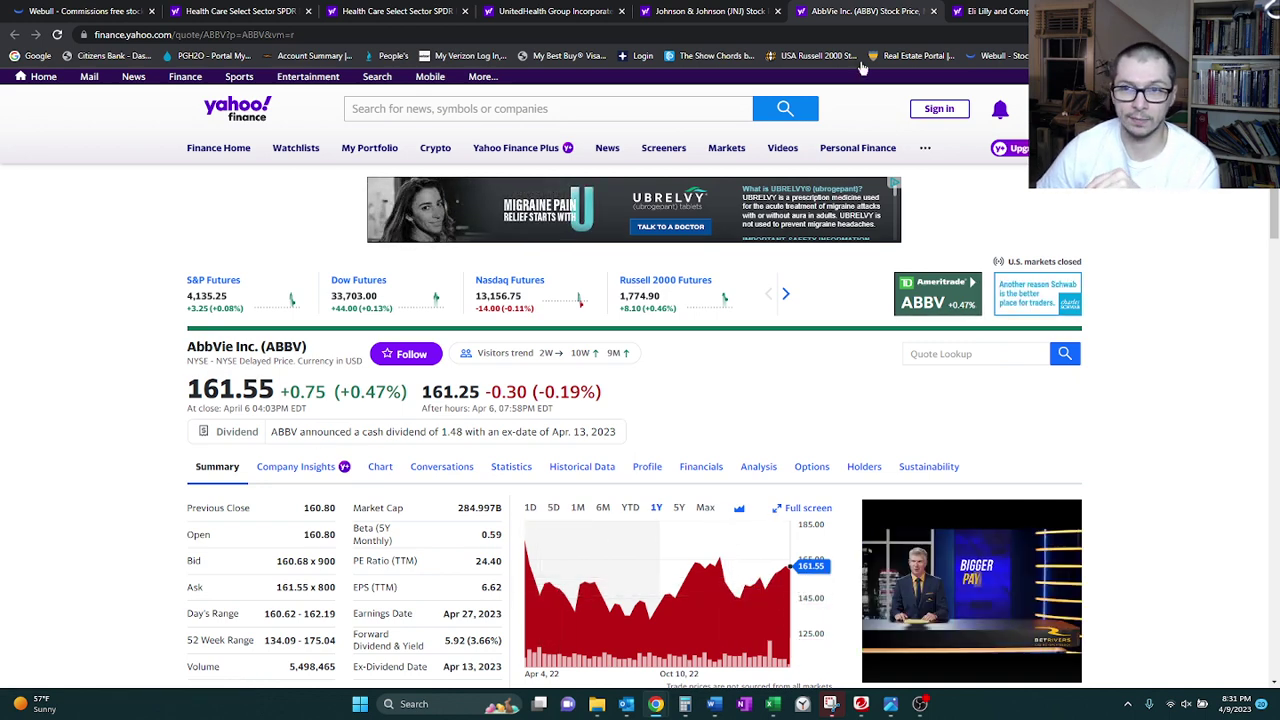
left_click(987, 12)
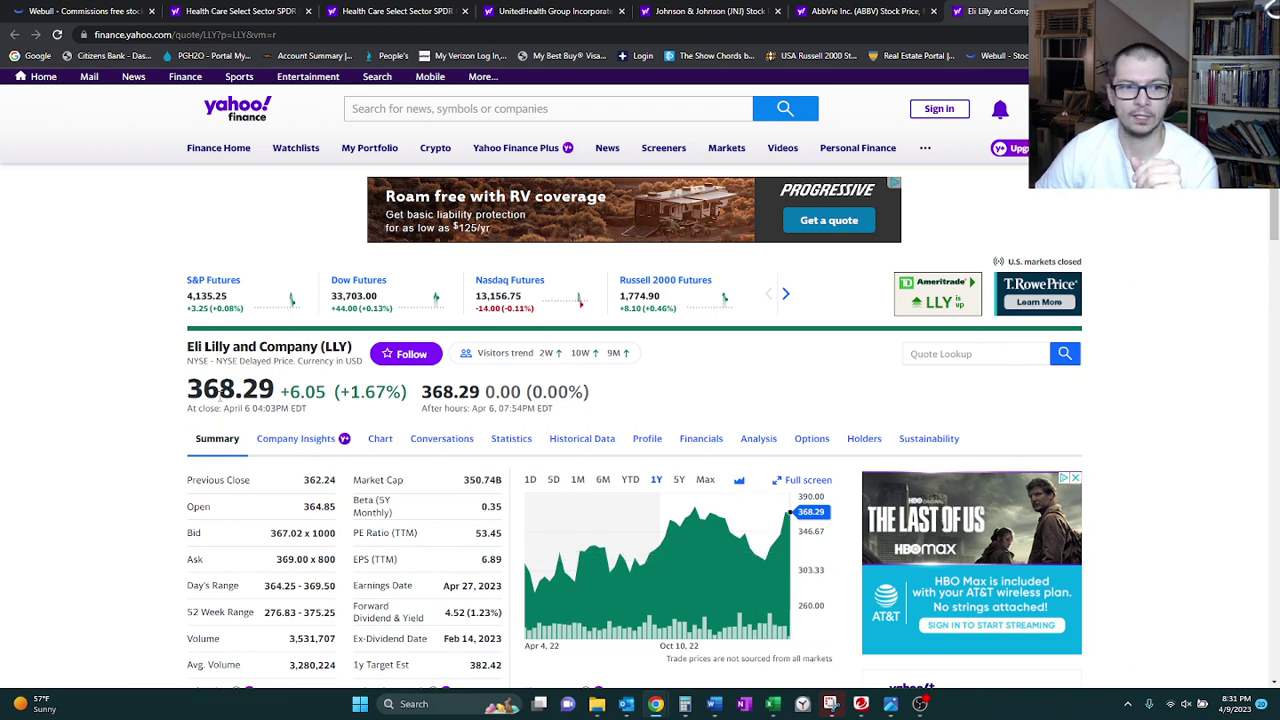
left_click(856, 12)
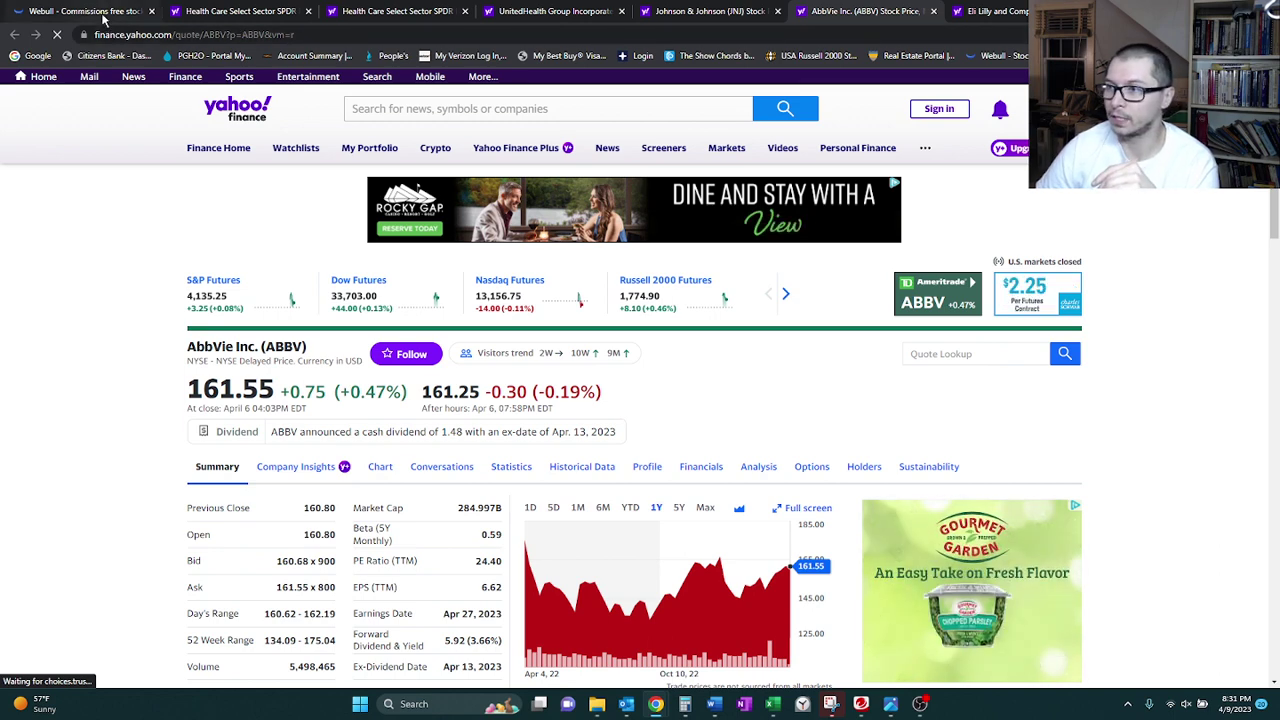
- Switch to the XLV weekly chart in Webull and compare it with the enlarged chart capture in Snipping Tool, returning to Webull
left_click(103, 14)
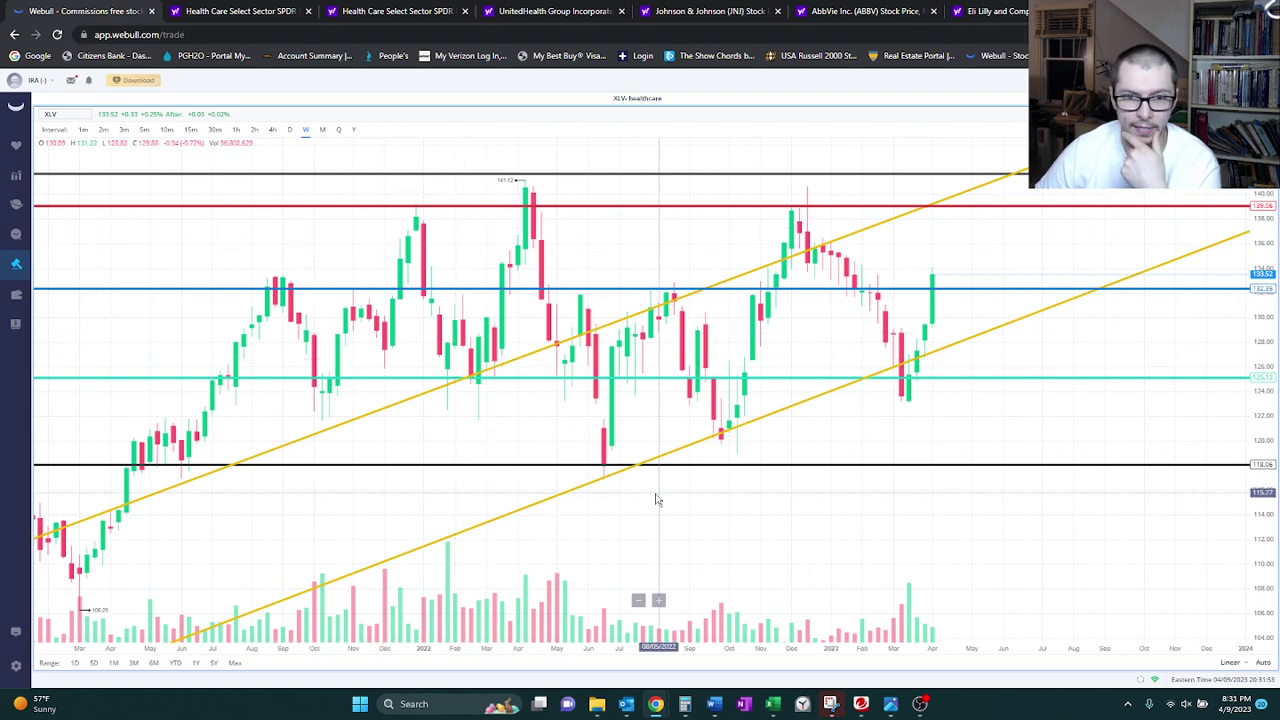
scroll(656, 499, "down", 3)
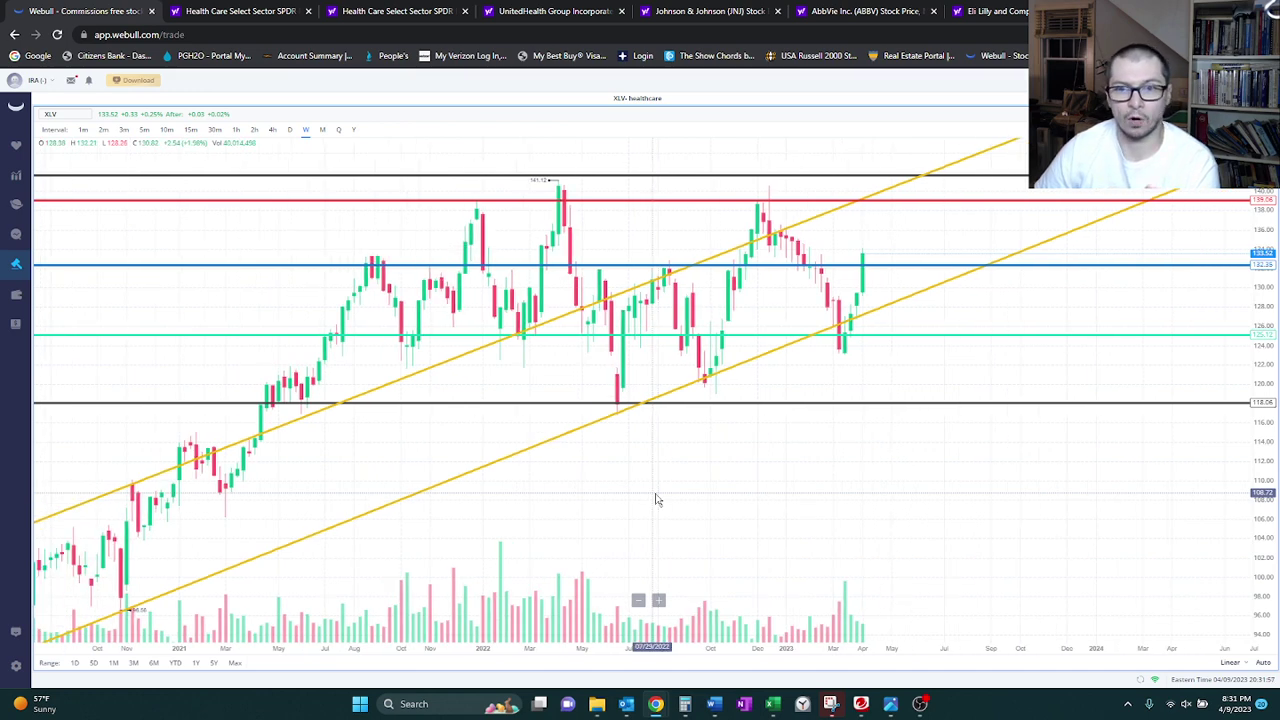
left_click(830, 704)
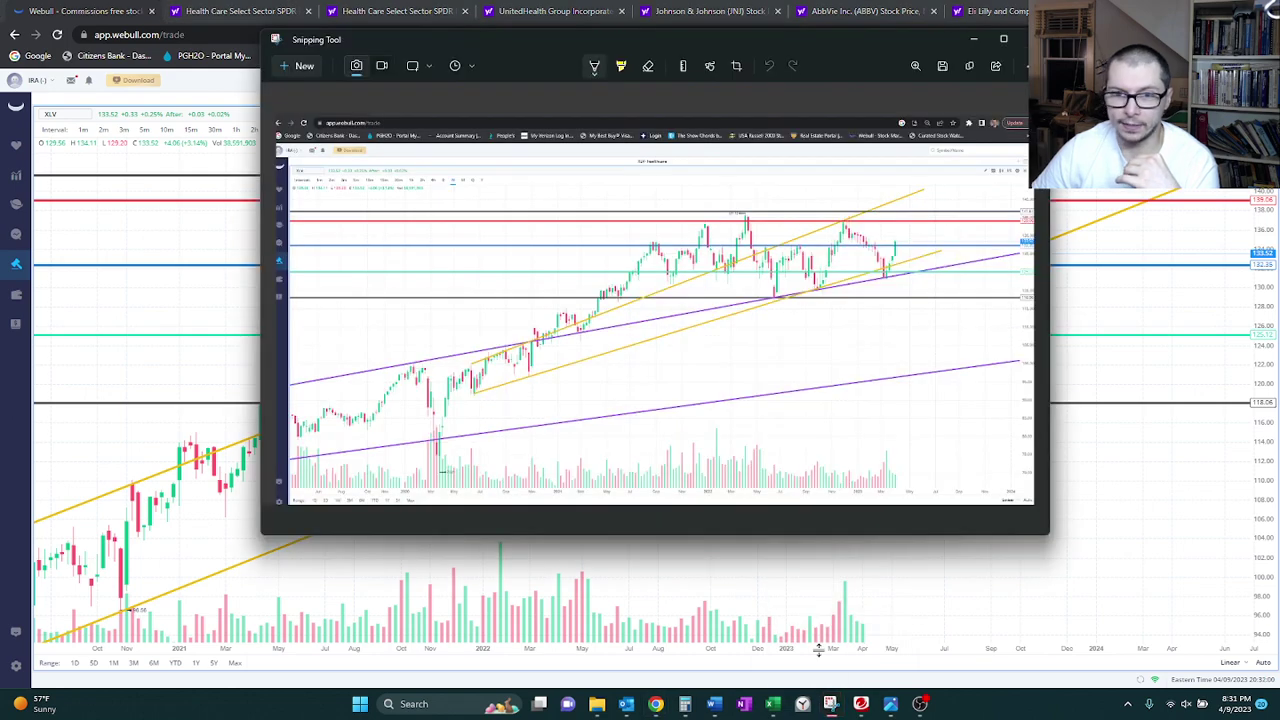
left_click(1003, 38)
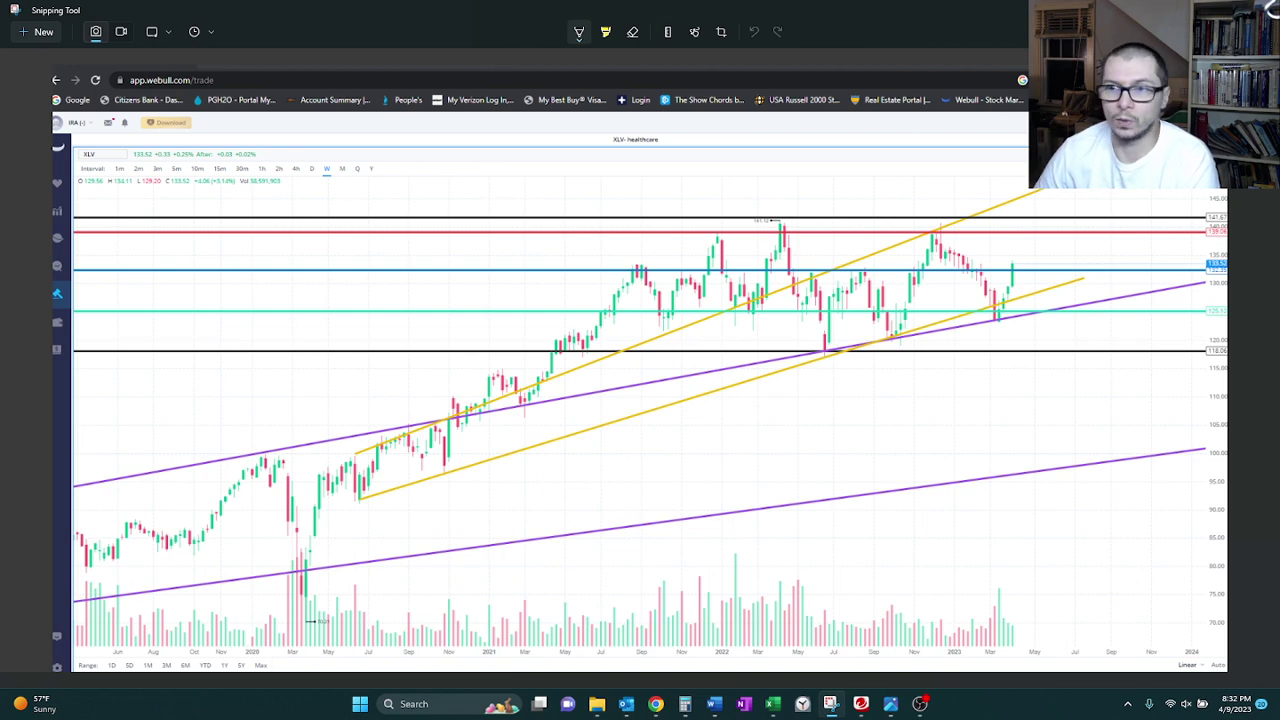
key("alt+Tab")
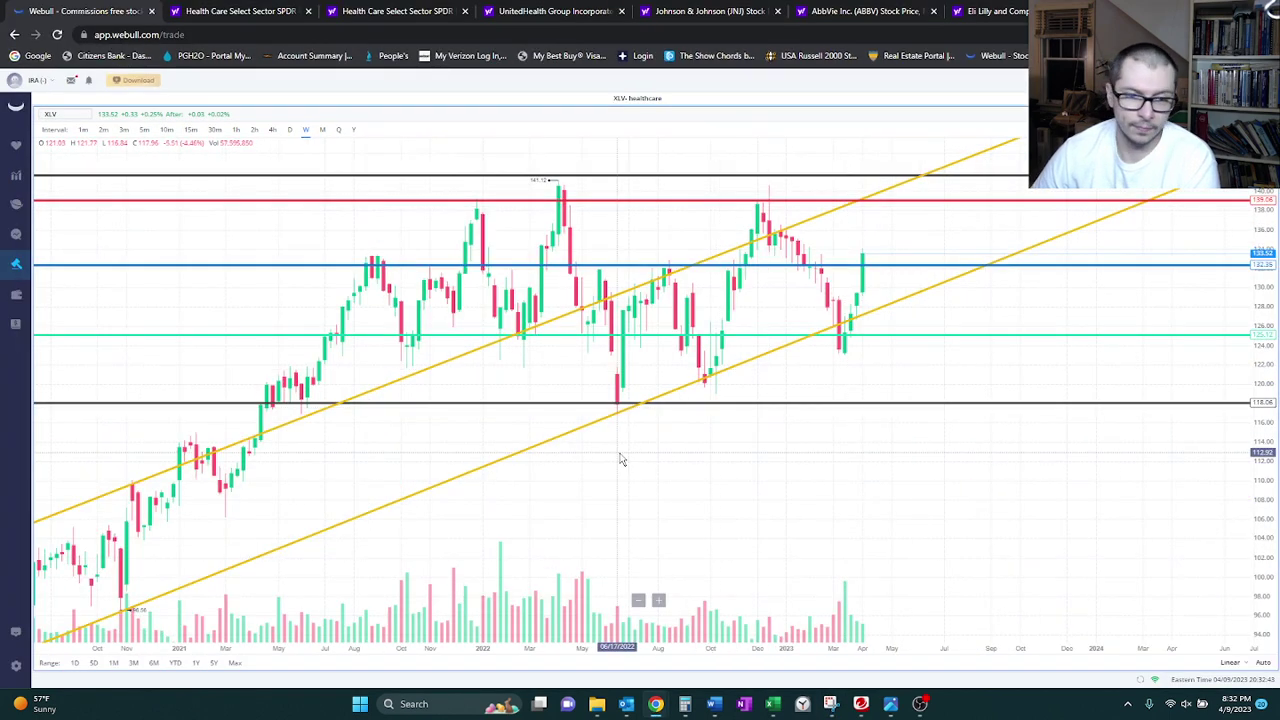
- Examine XLV's long-term weekly price history back to before 2009, including the purple trend channels
scroll(620, 455, "down", 5)
left_click_drag(477, 477, 869, 348)
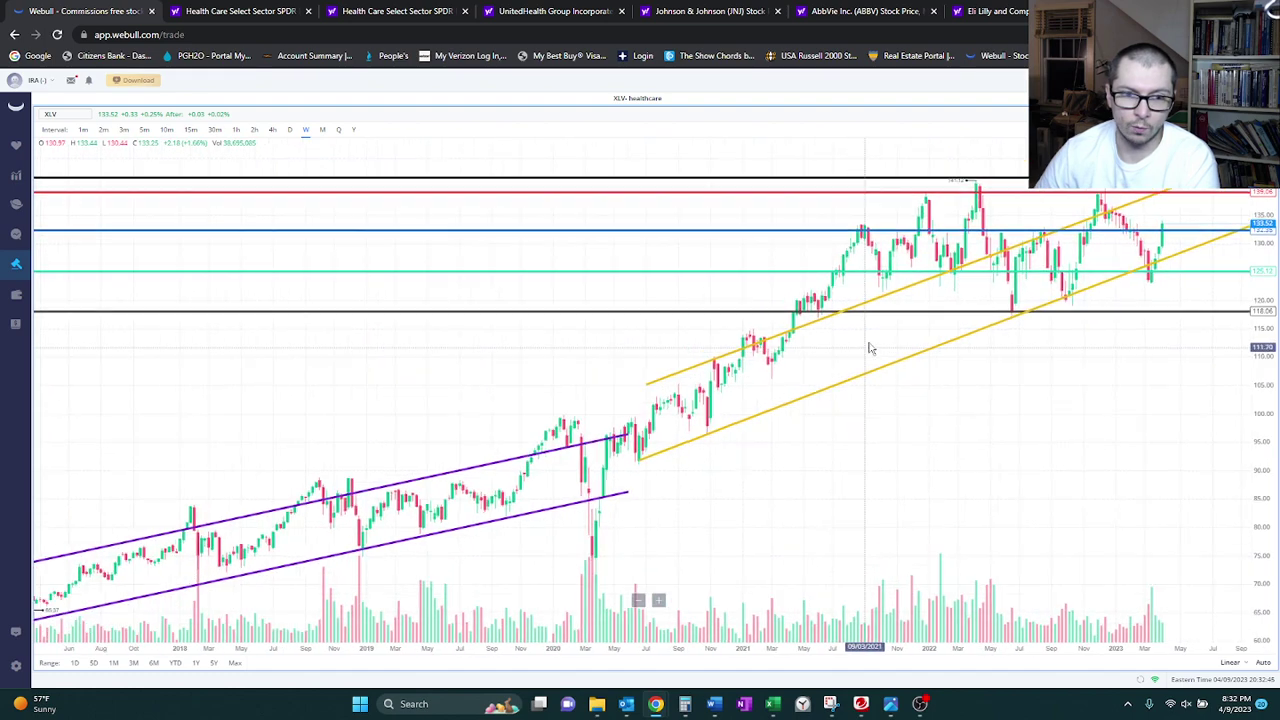
scroll(814, 408, "down", 5)
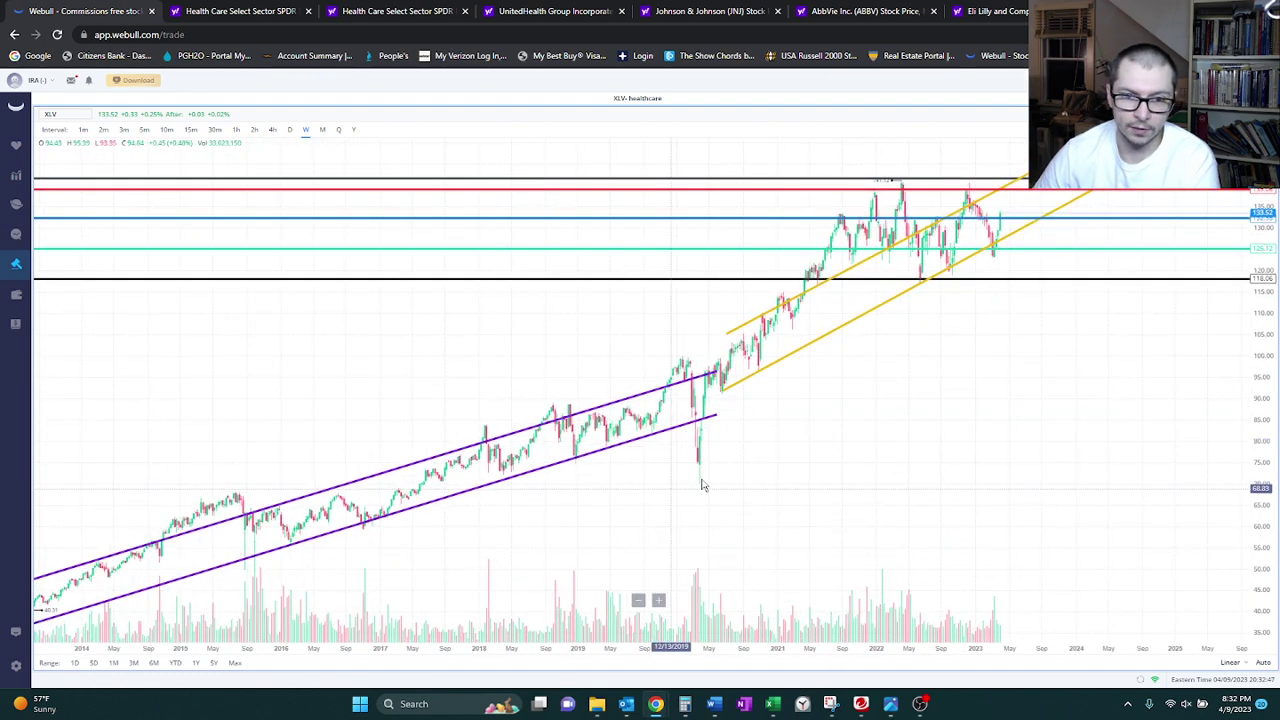
left_click_drag(708, 482, 930, 402)
scroll(930, 402, "down", 3)
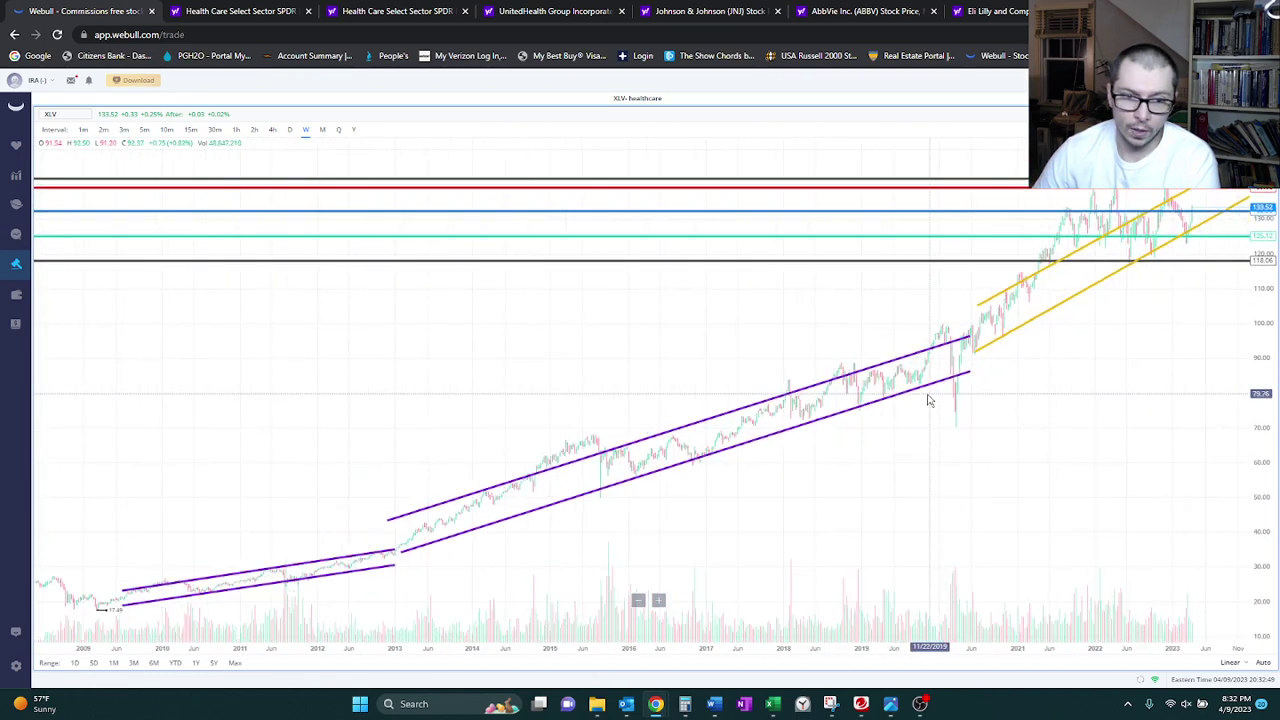
scroll(925, 402, "down", 3)
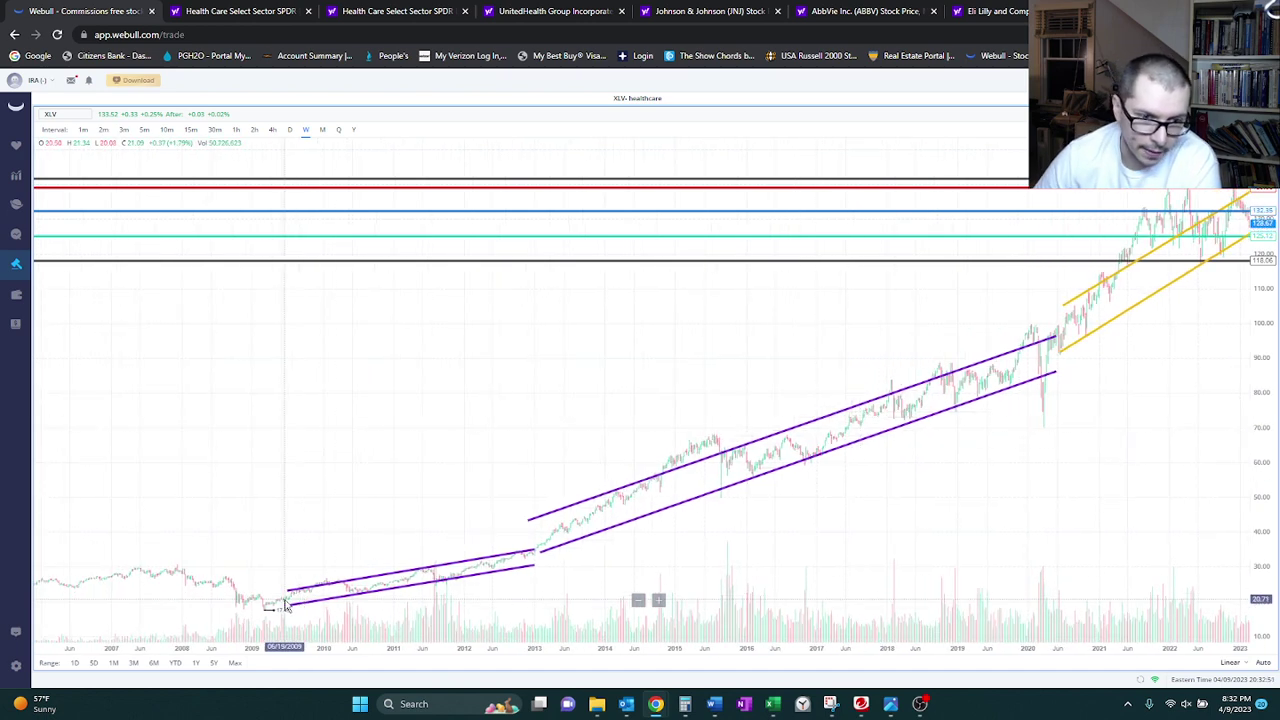
- Inspect the 2009–2013 purple channel and its lower trendline against the steeper channel that follows it
left_click_drag(929, 529, 787, 524)
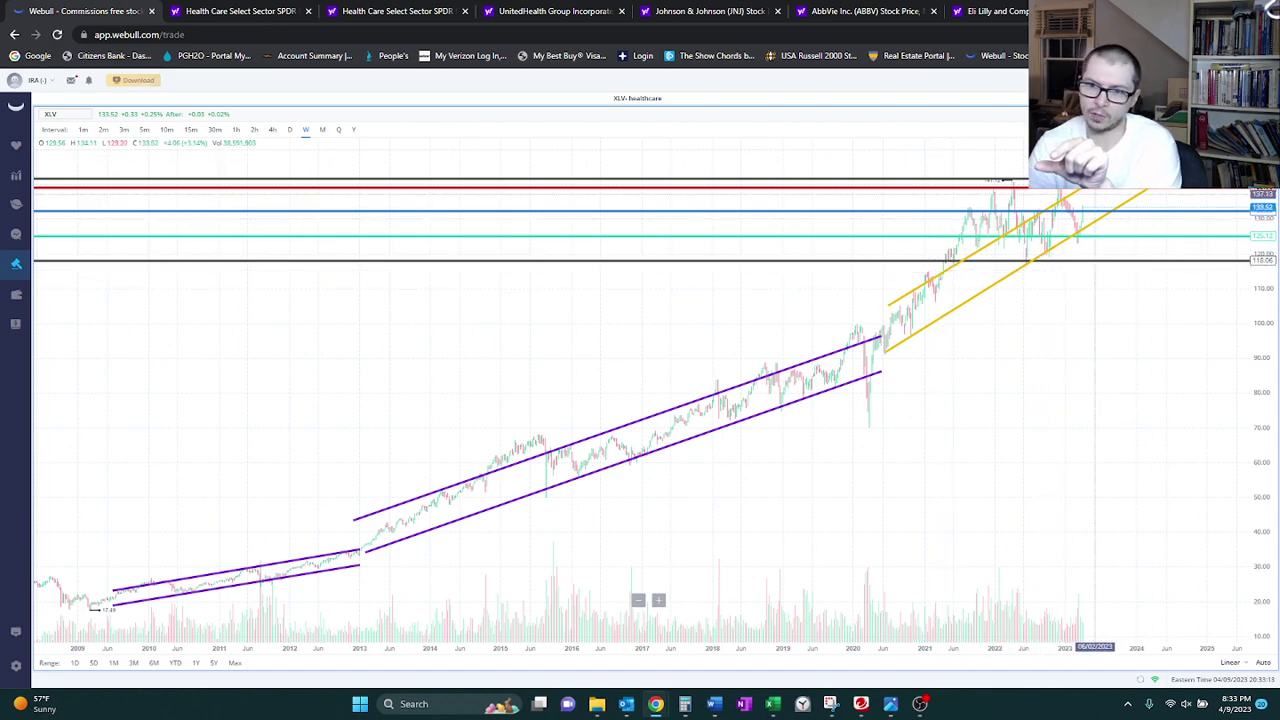
scroll(1000, 370, "left", 5)
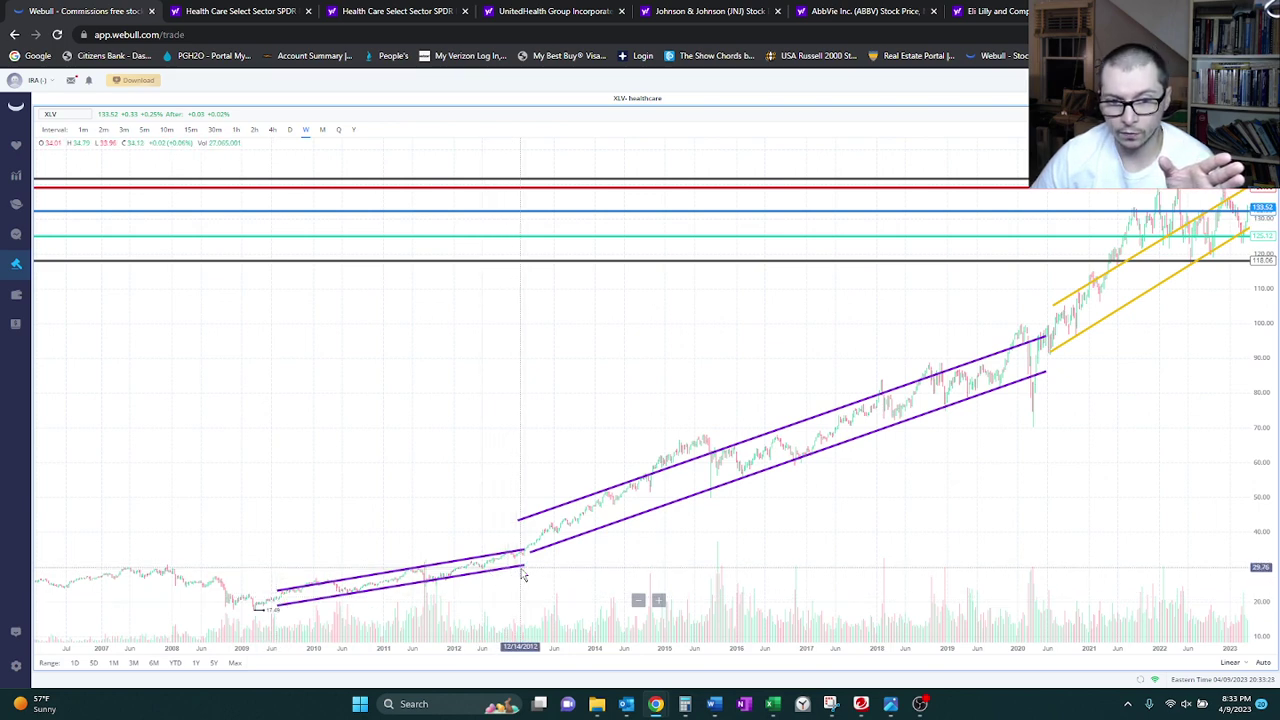
left_click(474, 575)
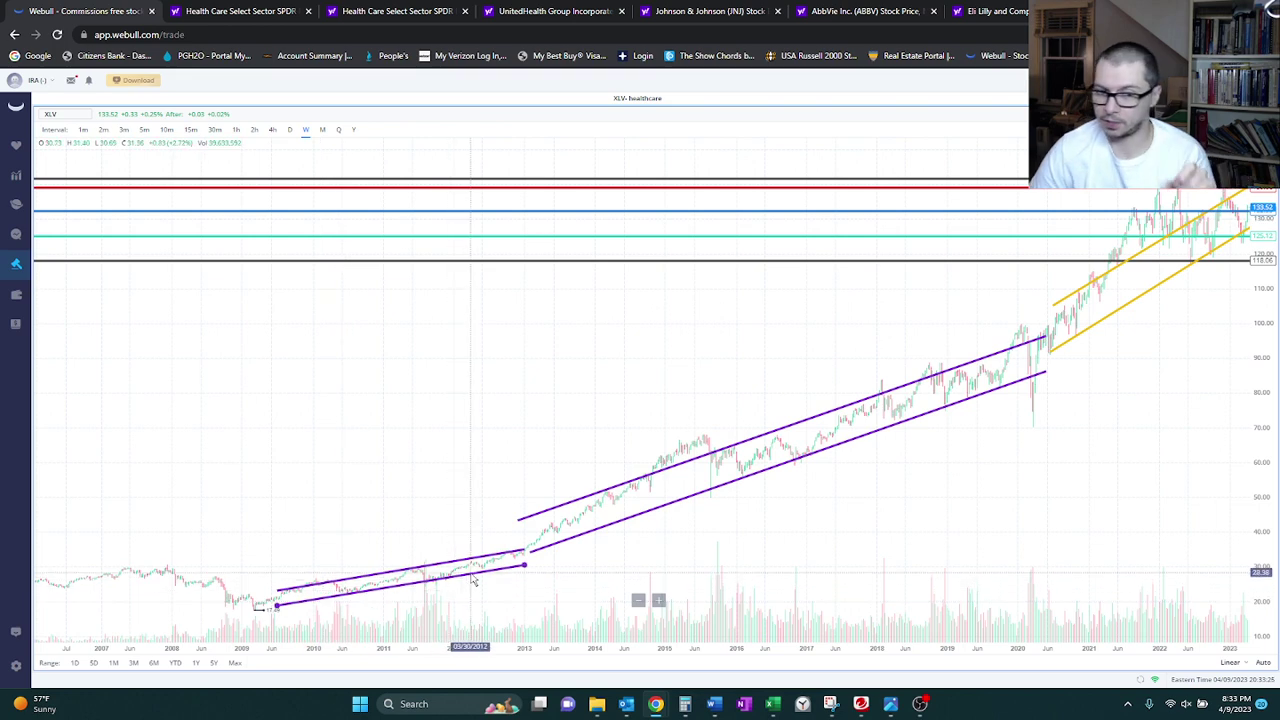
key("Escape")
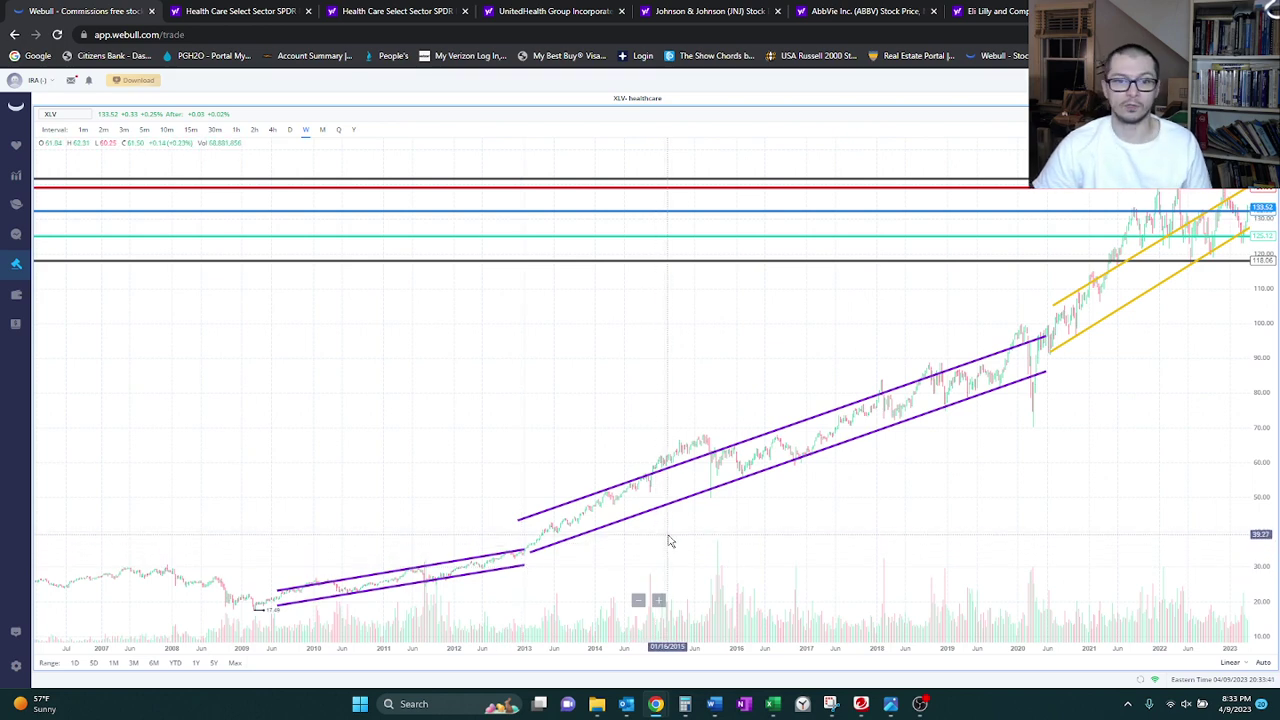
left_click_drag(670, 541, 629, 540)
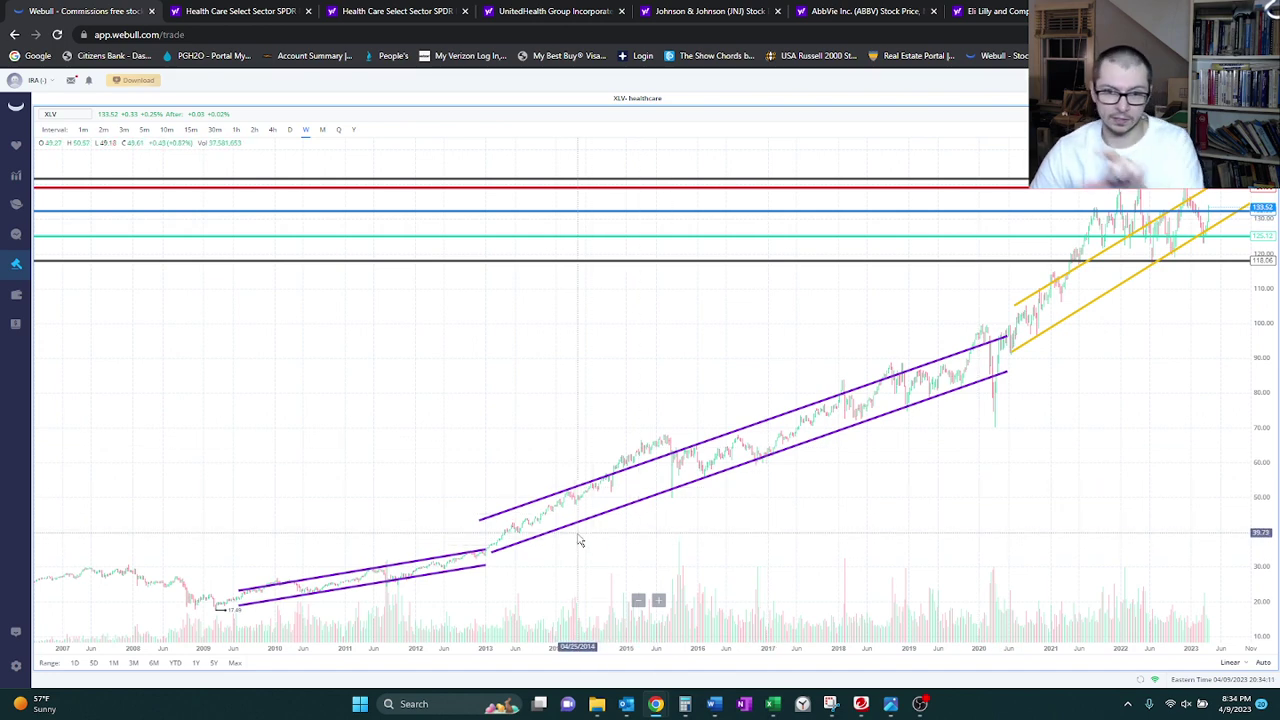
- Follow the XLV chart from the 2013–2020 purple channel to the yellow channel that begins in 2020
scroll(665, 514, "up", 4)
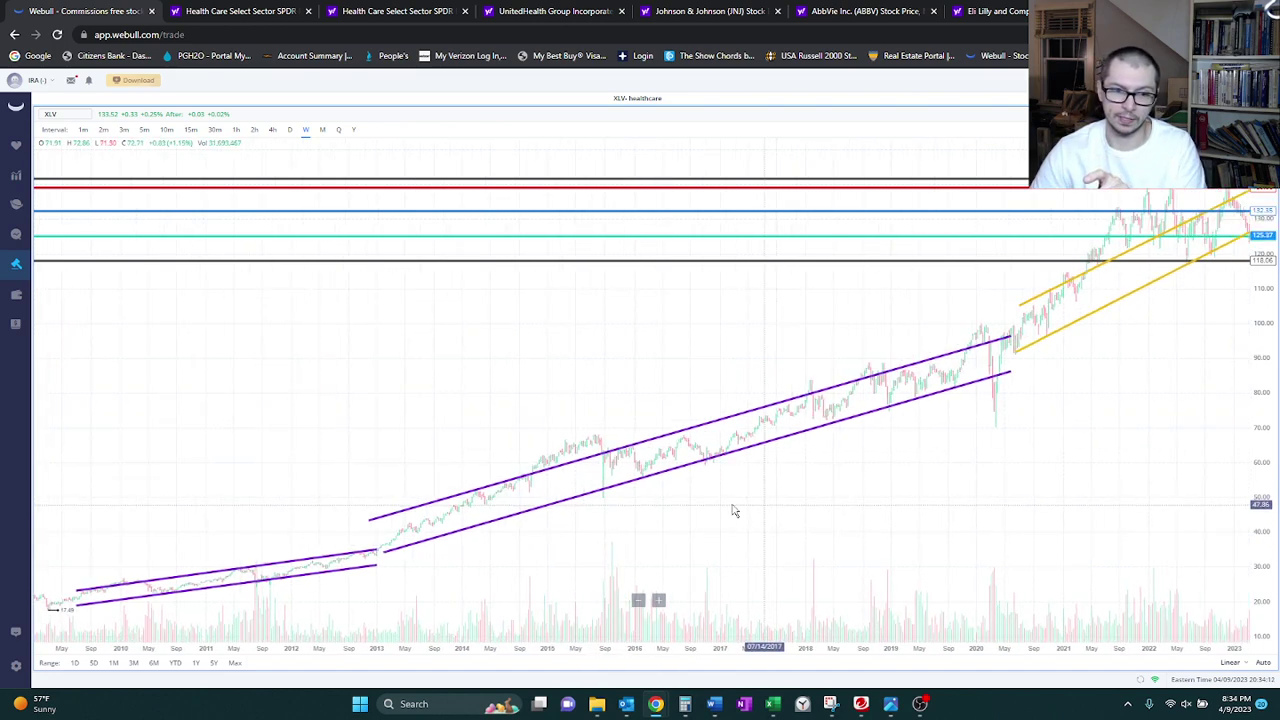
scroll(724, 510, "up", 3)
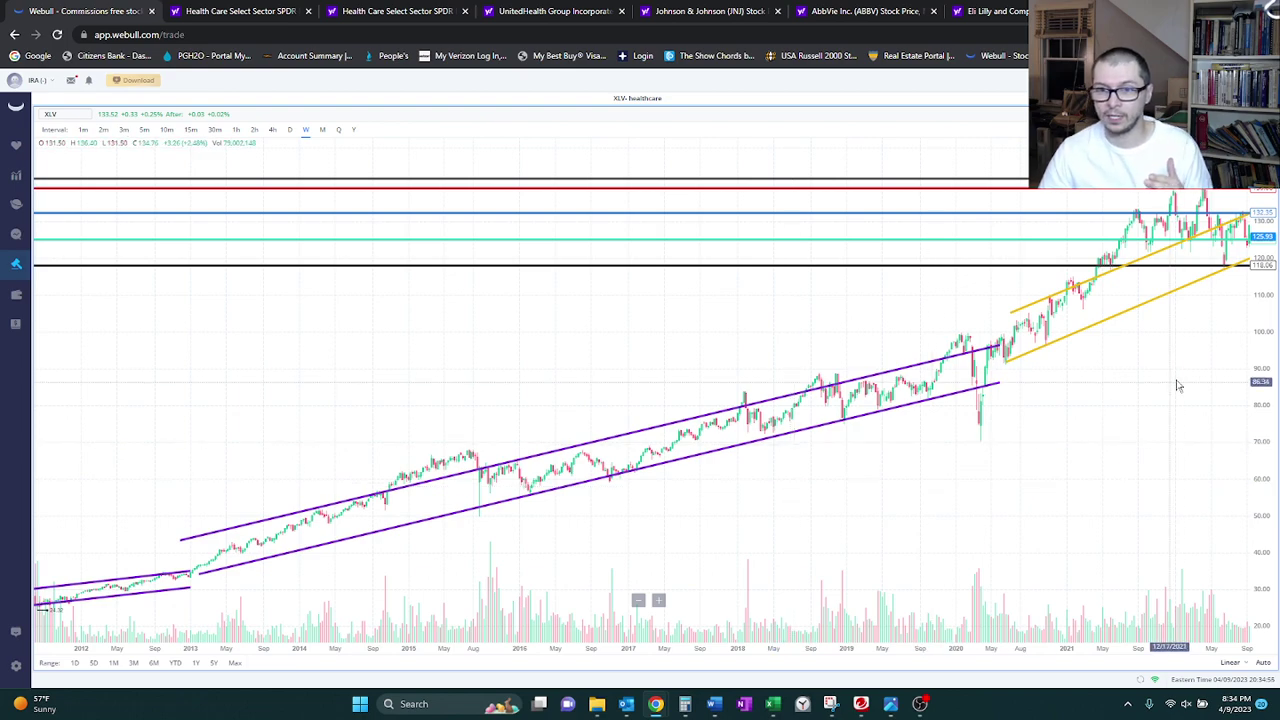
left_click_drag(1186, 491, 565, 524)
scroll(565, 524, "up", 4)
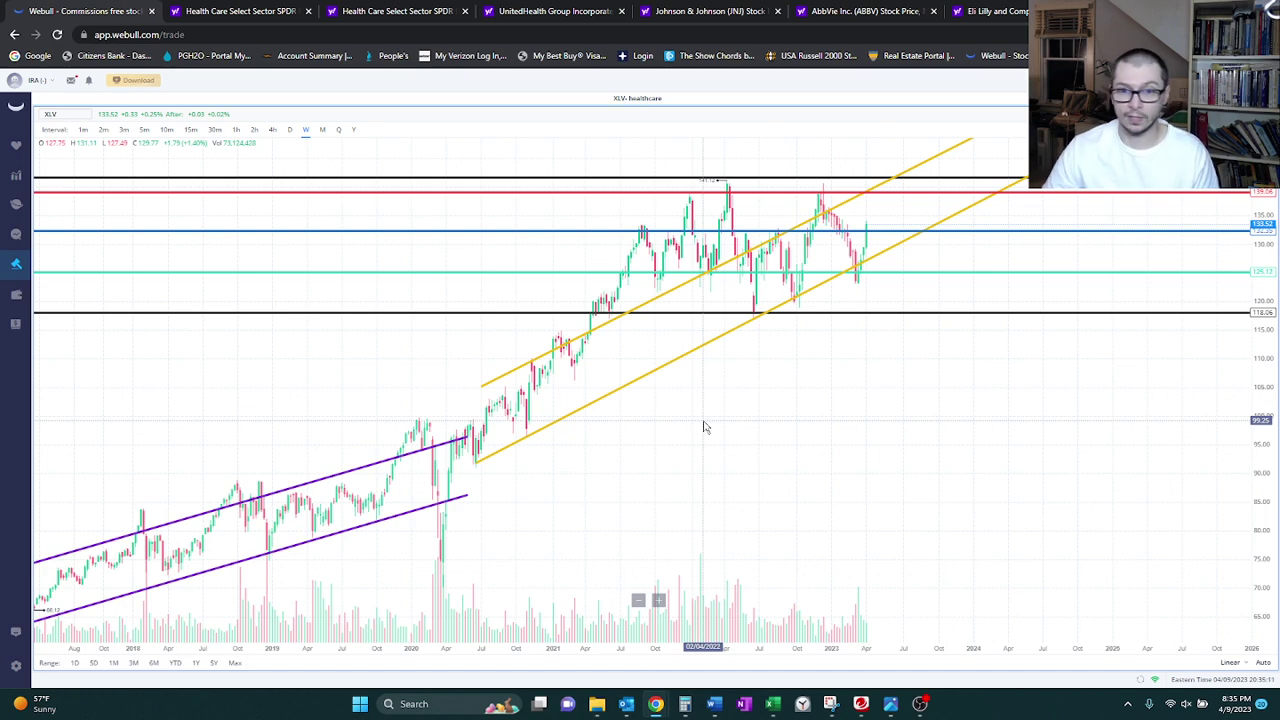
- Inspect the 2022–2023 weekly candles closely against the yellow channel and the horizontal price levels
scroll(871, 528, "right", 5)
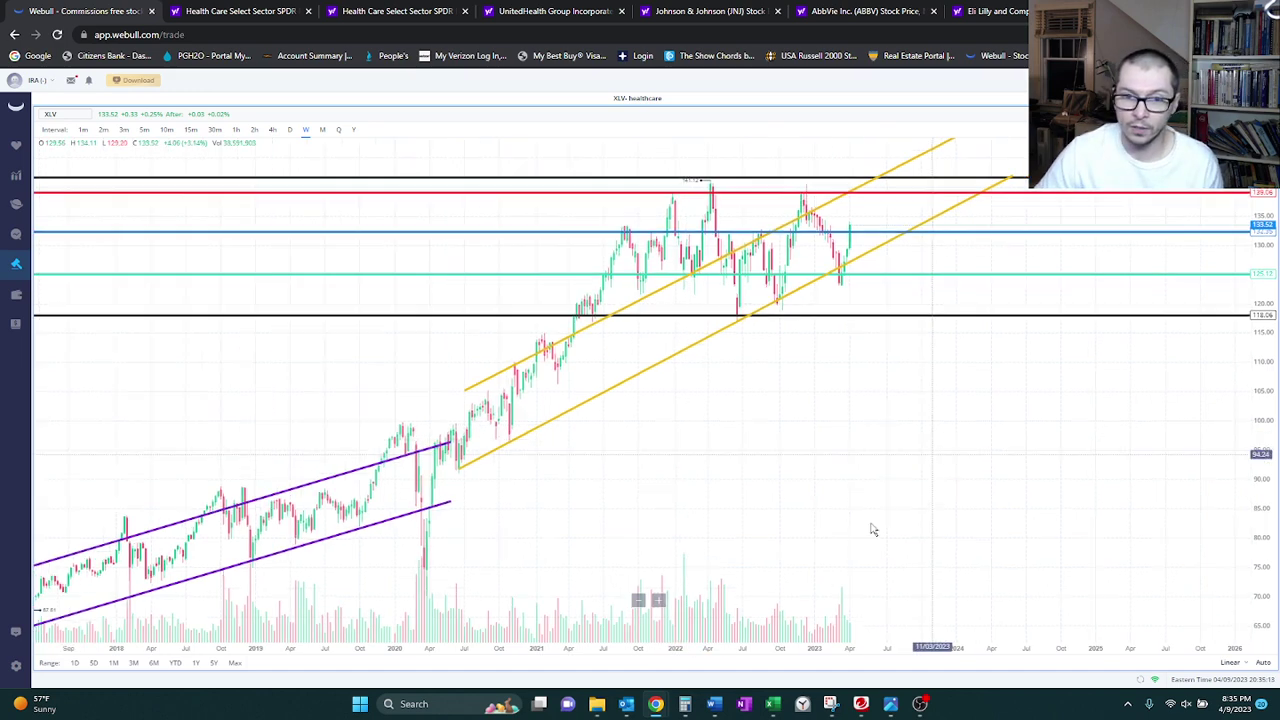
scroll(843, 557, "left", 2)
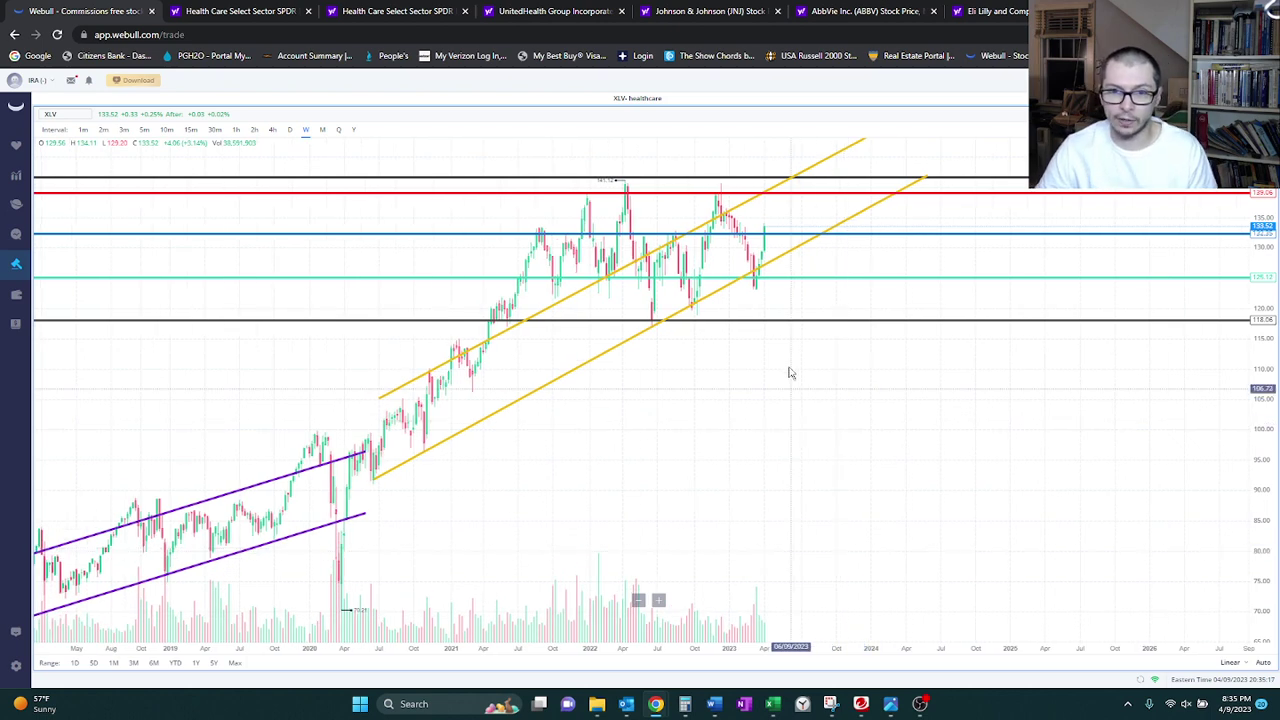
scroll(766, 297, "up", 3)
scroll(781, 316, "up", 2)
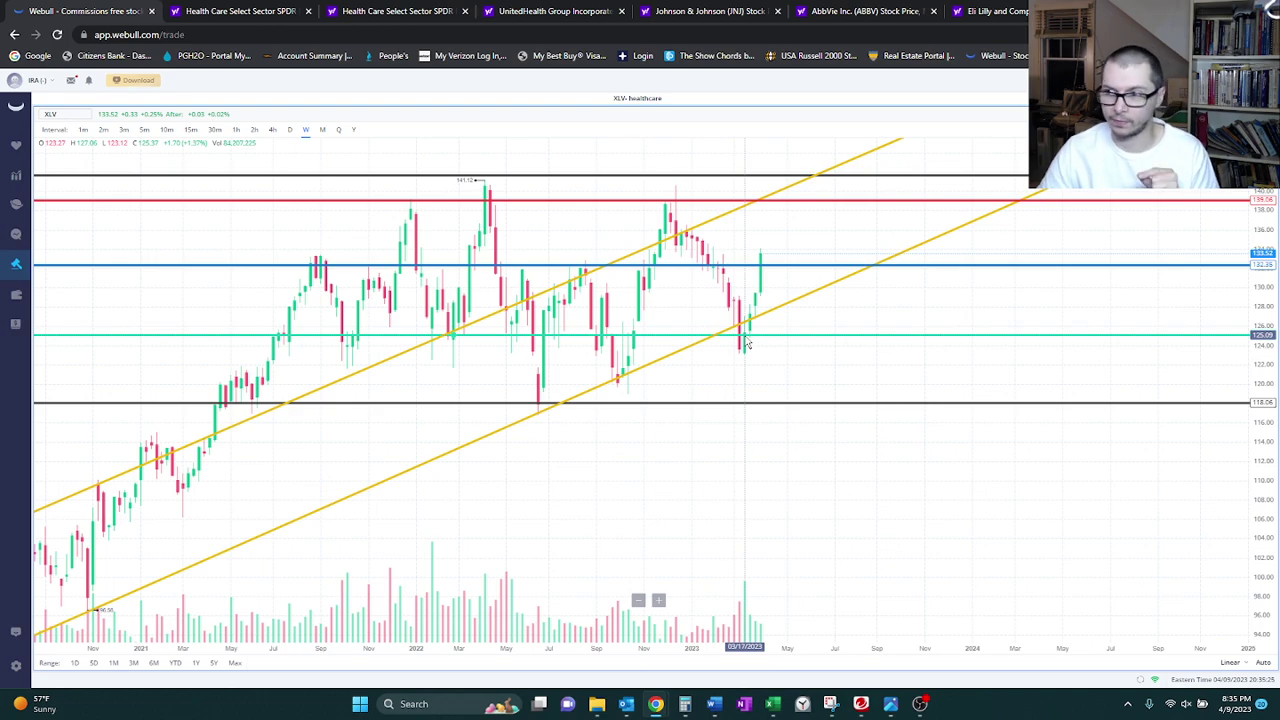
scroll(745, 343, "up", 3)
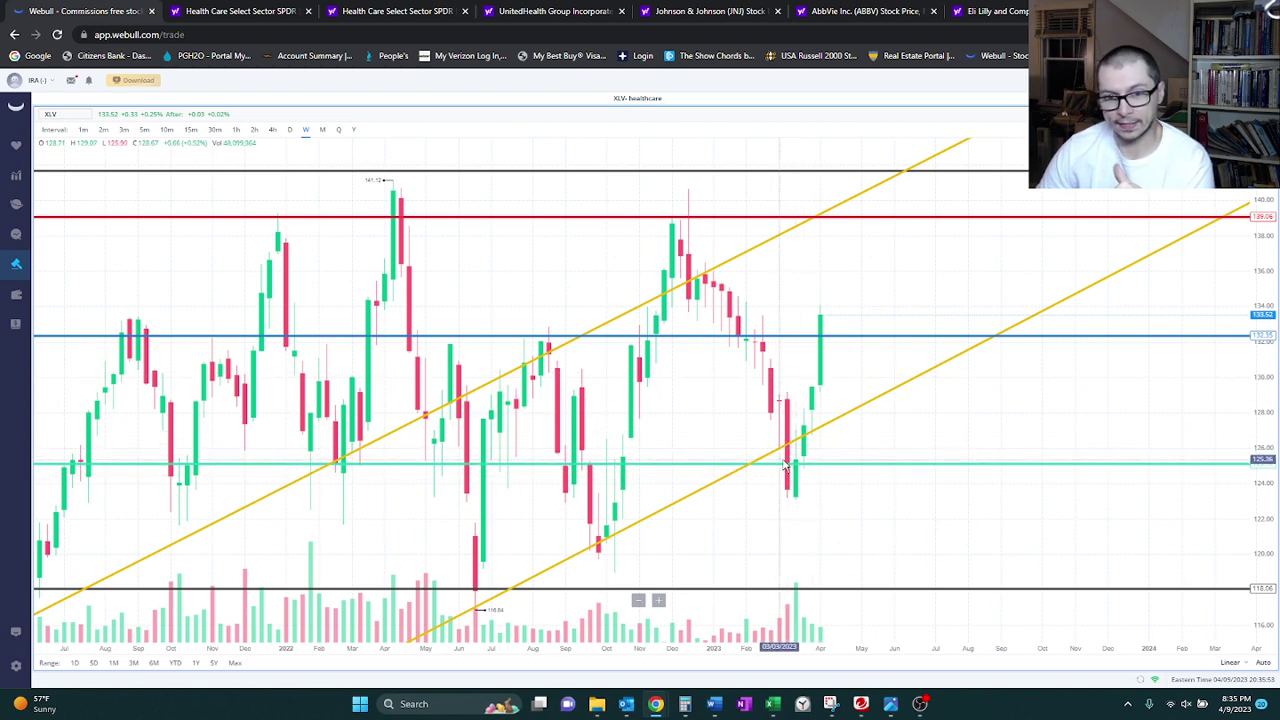
- Delete the red horizontal price line at 139.06 from the XLV weekly chart
scroll(728, 482, "down", 5)
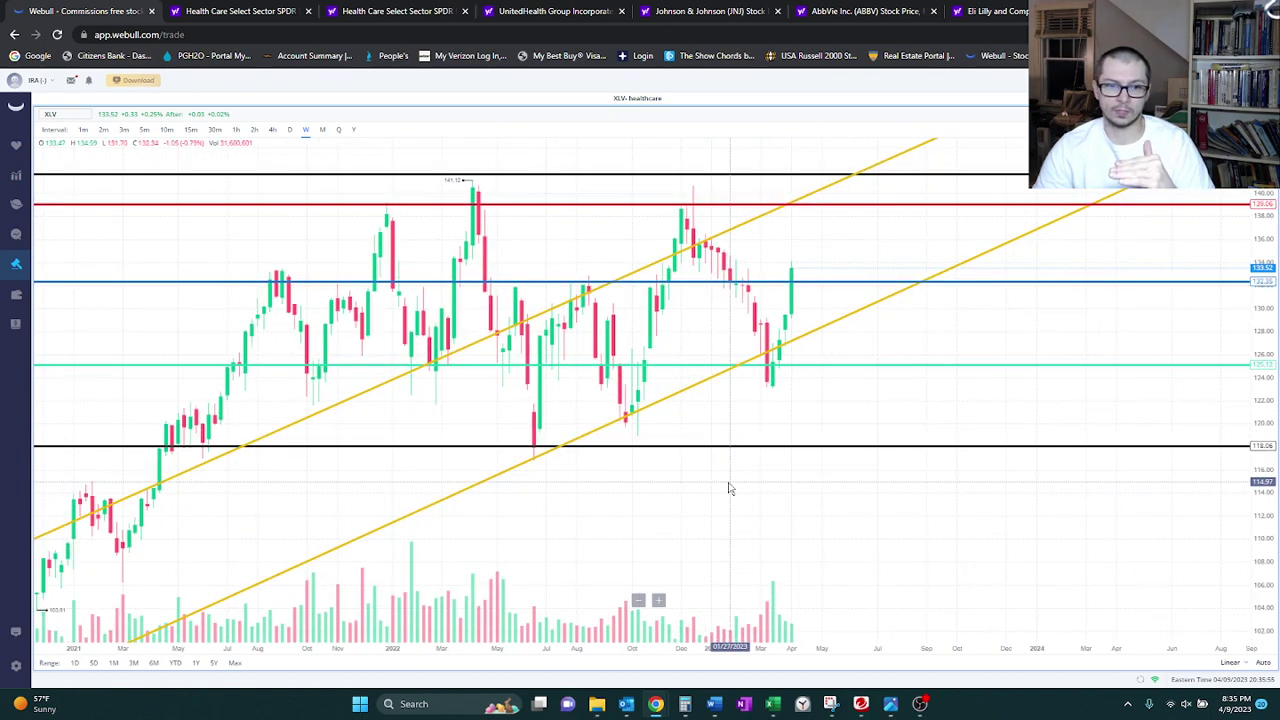
scroll(634, 451, "up", 4)
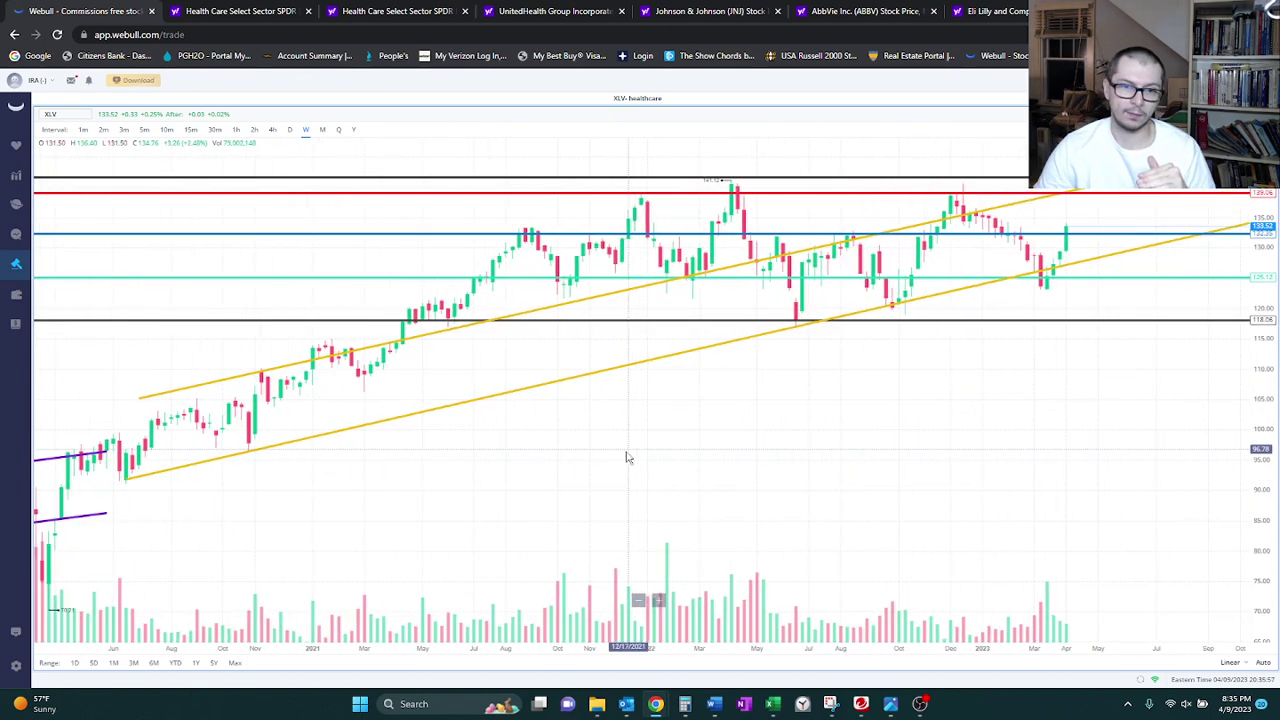
scroll(695, 484, "up", 3)
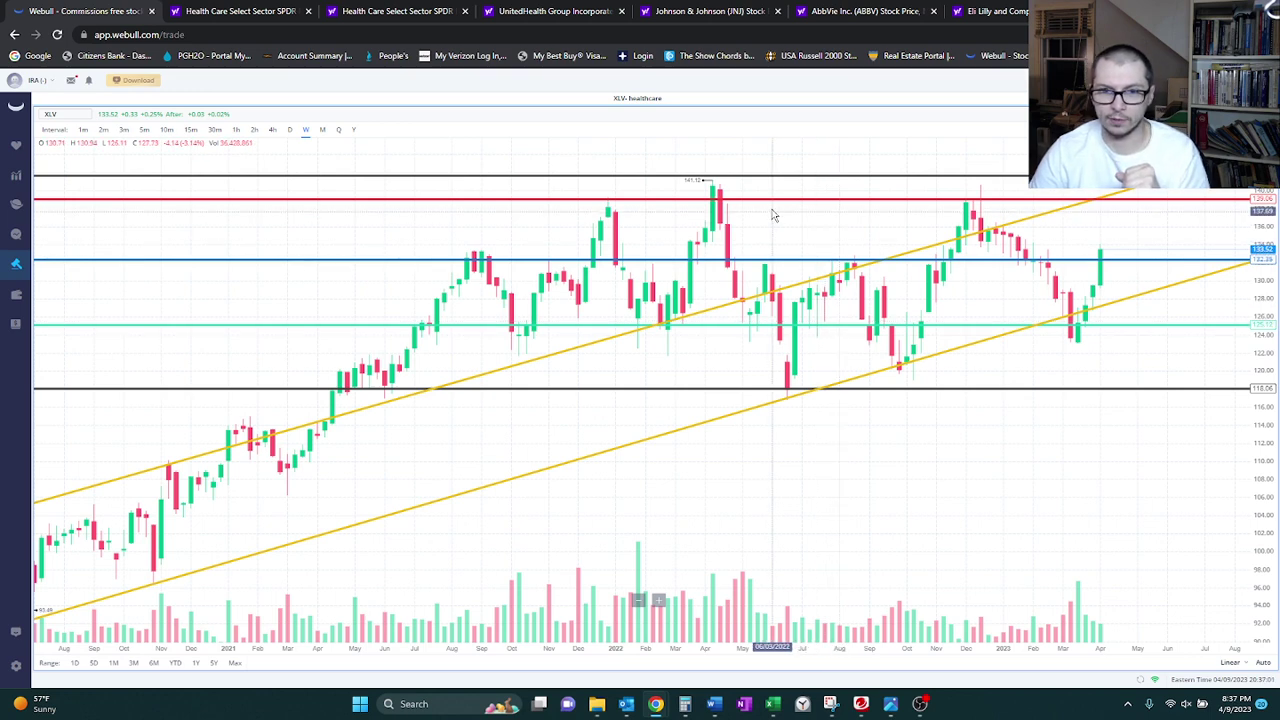
left_click_drag(849, 223, 761, 220)
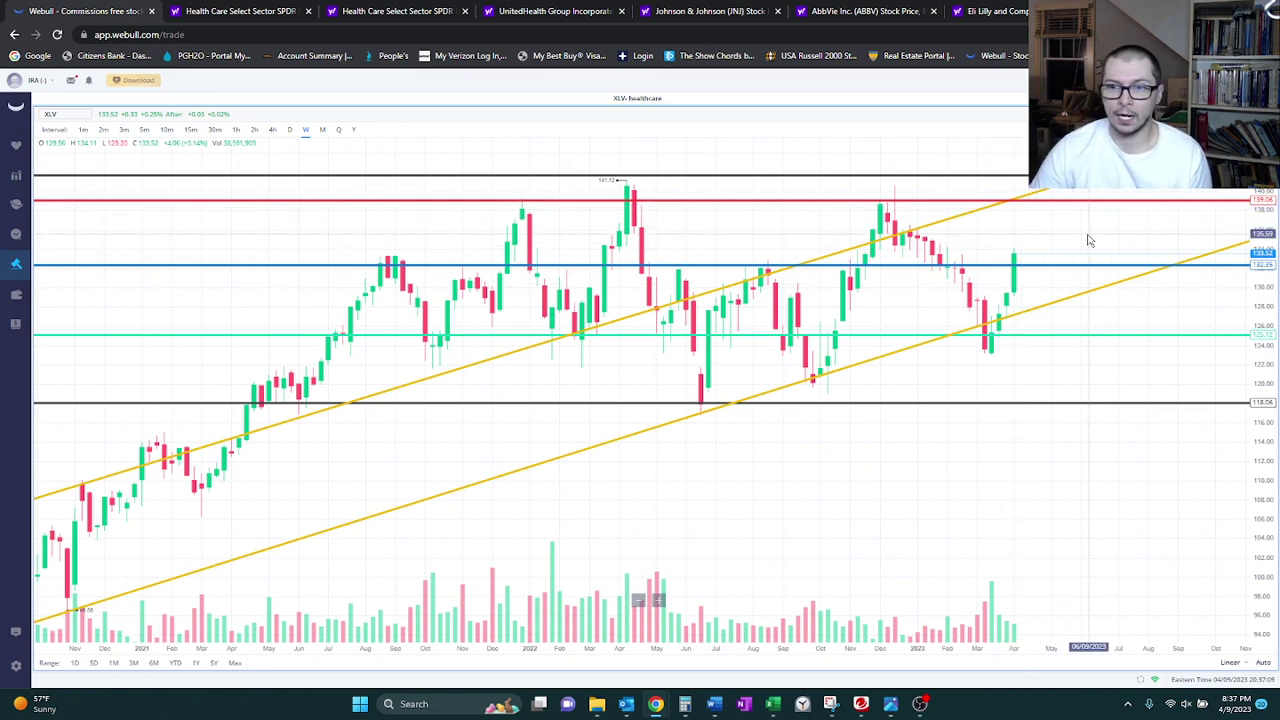
scroll(1090, 240, "up", 2)
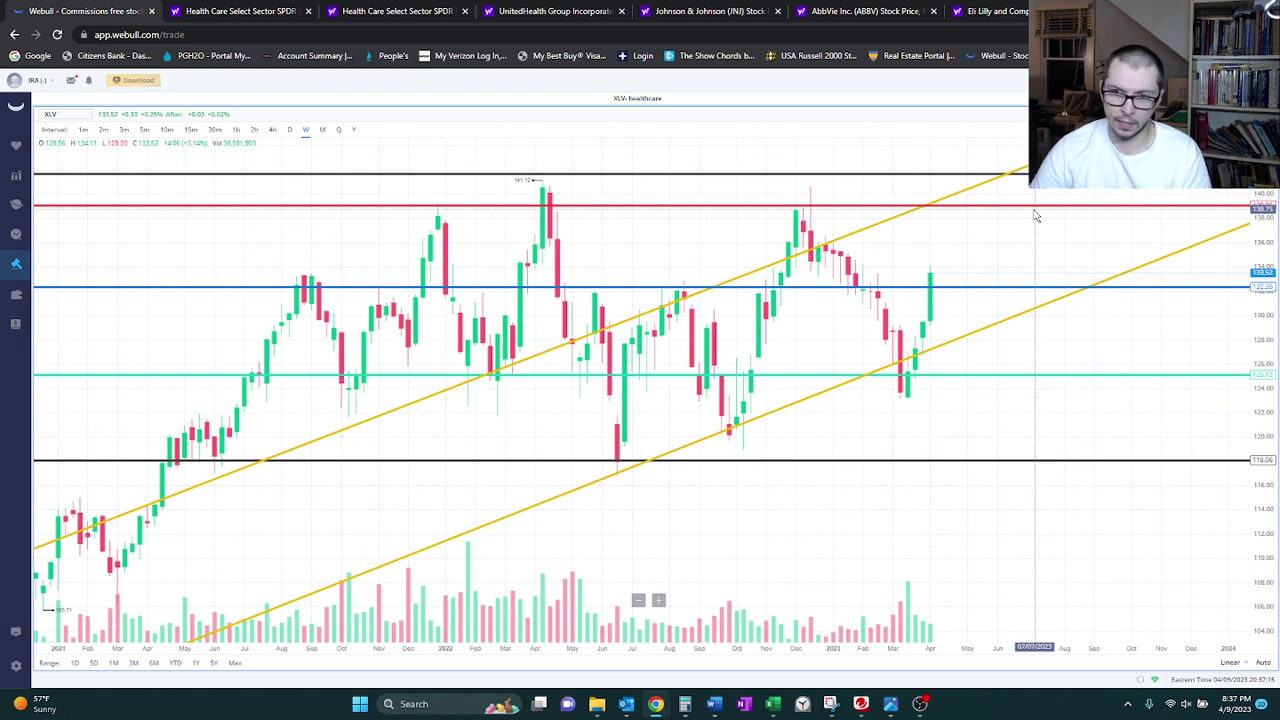
left_click_drag(1034, 208, 1034, 205)
key("Delete")
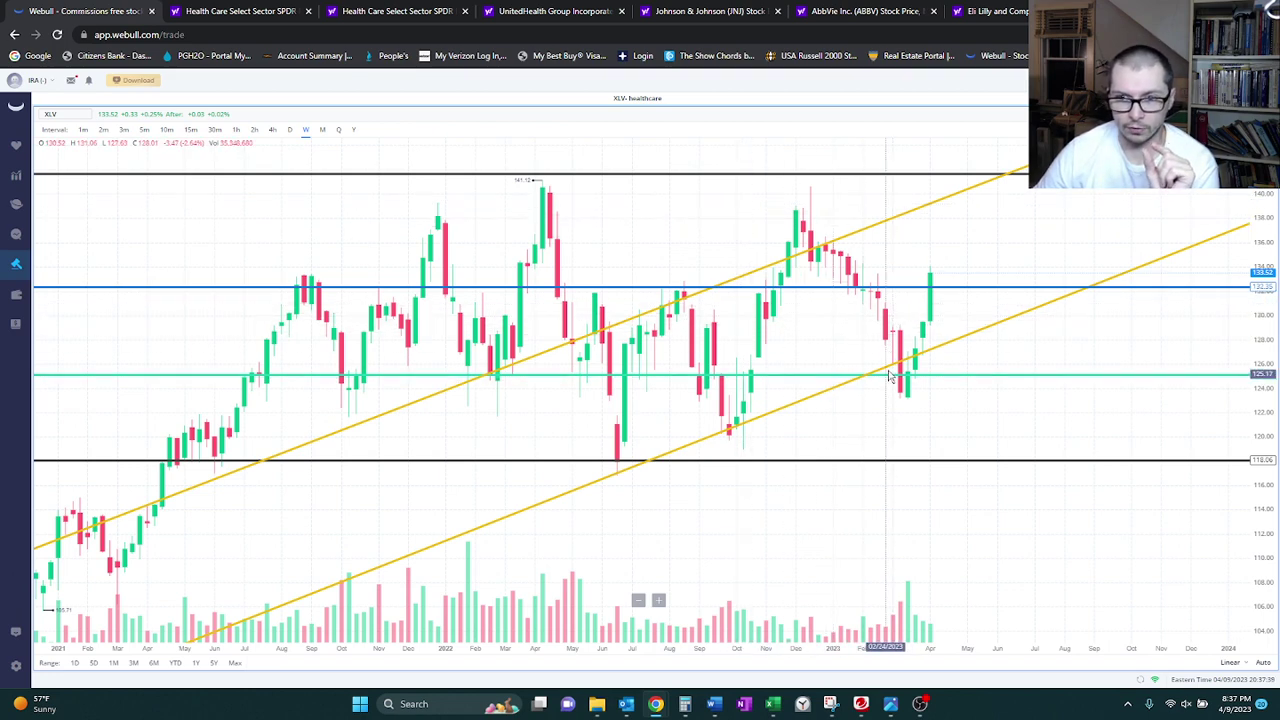
- Inspect the early 2023 weekly candles against the blue and teal horizontal levels and the yellow channel
scroll(955, 328, "up", 3)
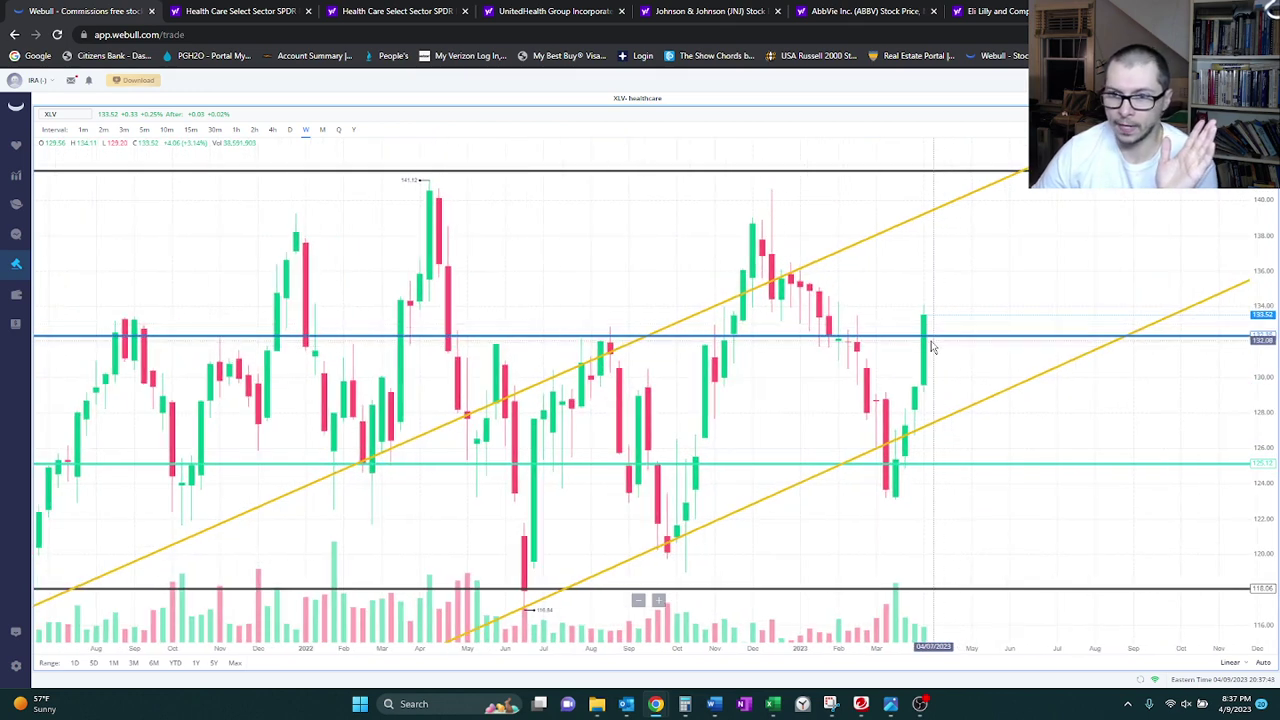
left_click_drag(932, 347, 931, 340)
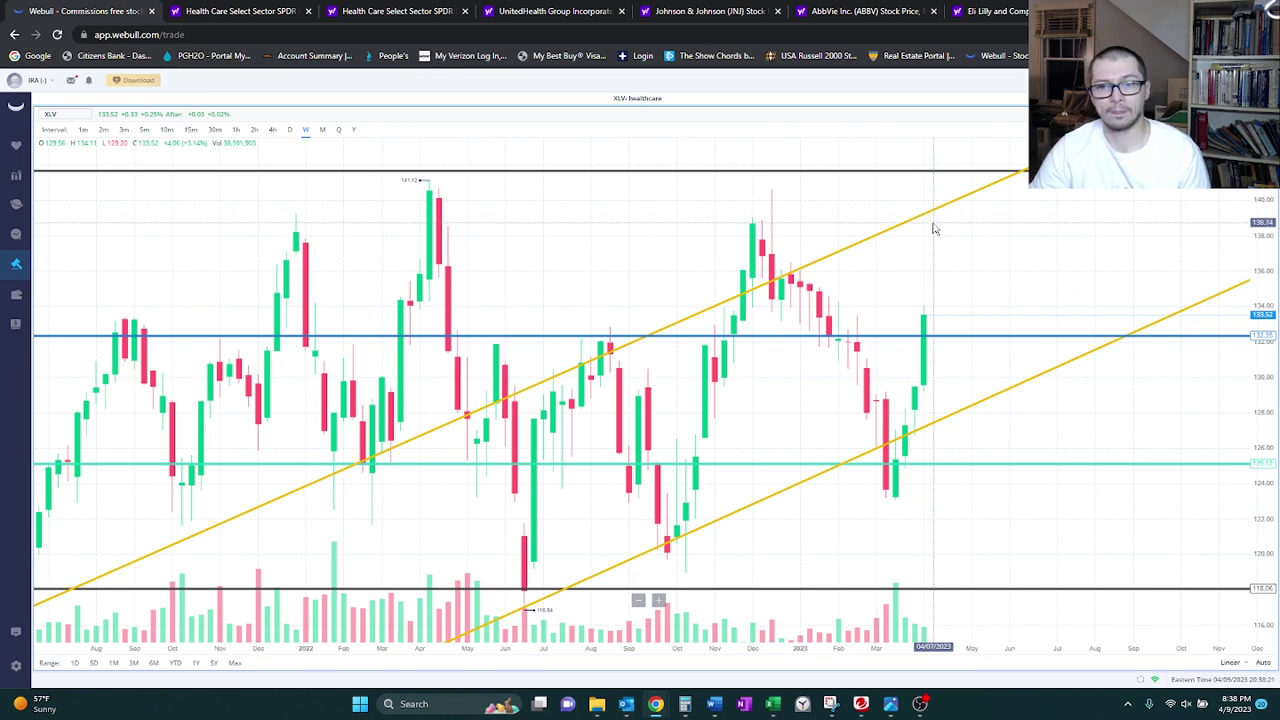
key("alt+Tab")
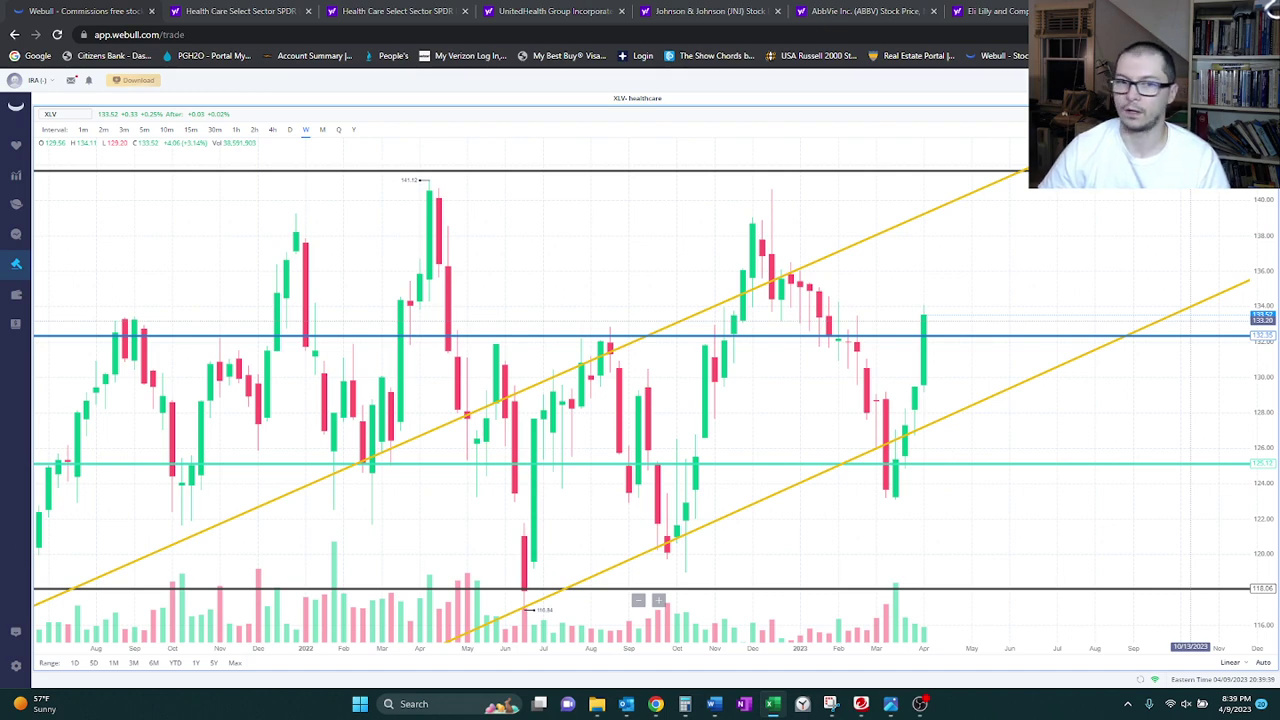
- Trace XLV's weekly history back from the yellow channel through the purple channels to the years before 2009
scroll(1094, 363, "down", 5)
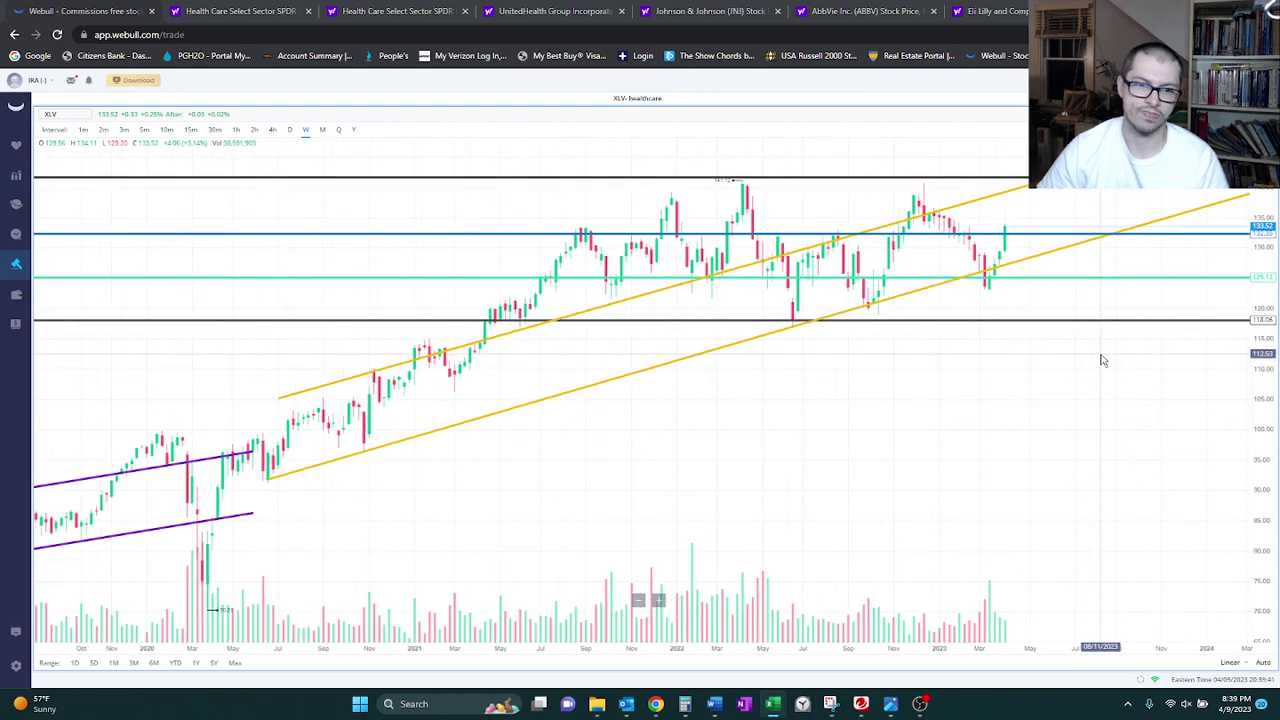
left_click_drag(360, 437, 655, 435)
scroll(658, 440, "down", 2)
scroll(665, 478, "down", 3)
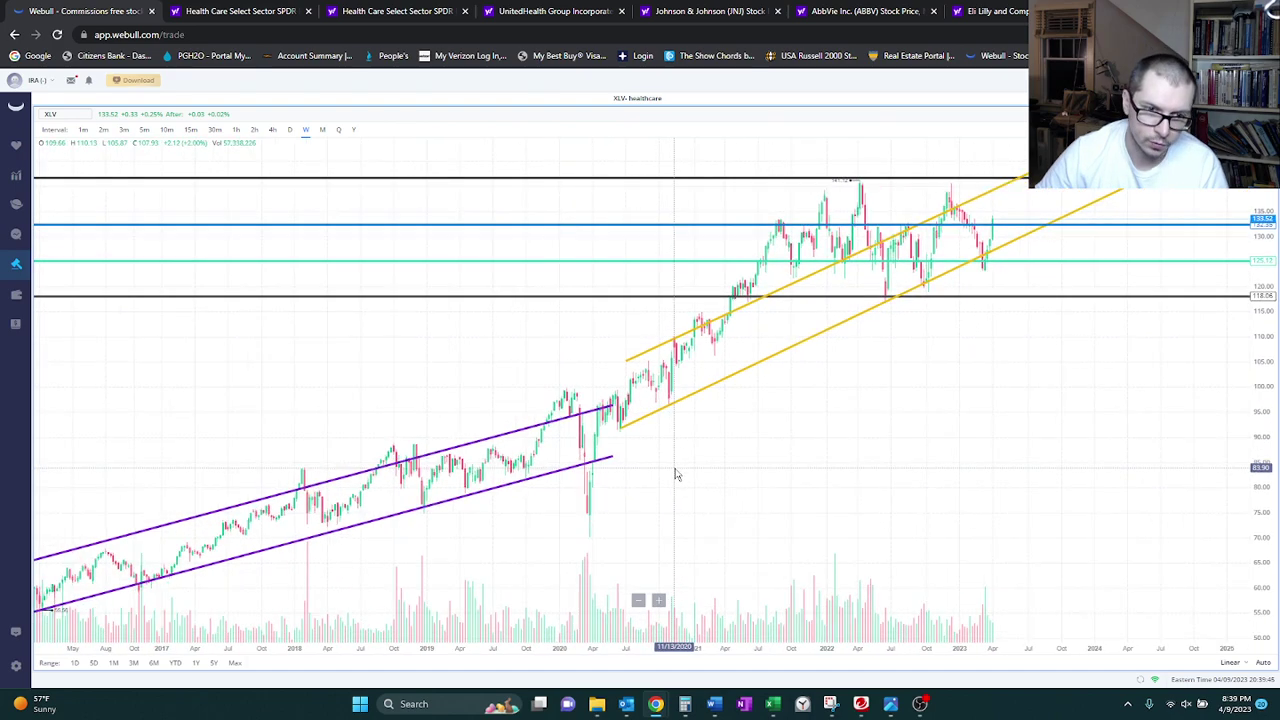
scroll(677, 476, "down", 2)
left_click_drag(651, 500, 1020, 370)
left_click_drag(484, 537, 784, 540)
left_click_drag(249, 600, 309, 551)
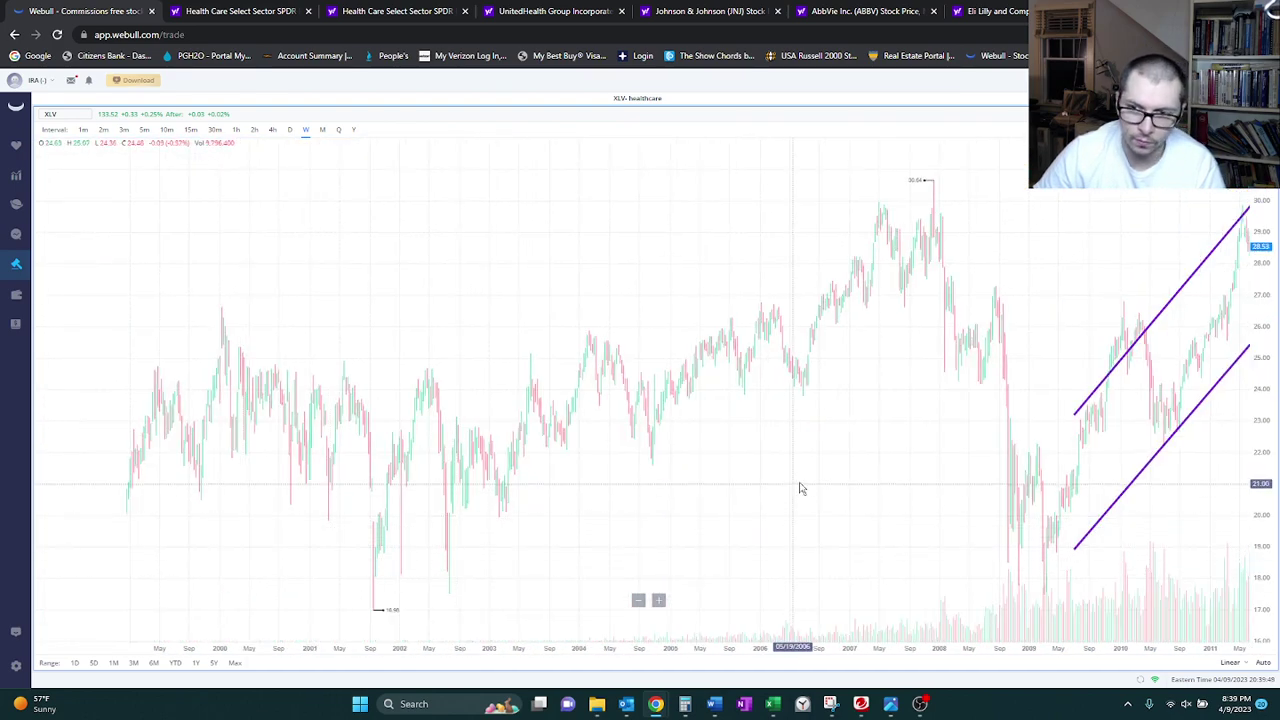
- Follow XLV's price forward from the 2009 purple channel through the 2013–2020 channel to the current yellow channel
left_click_drag(800, 486, 336, 452)
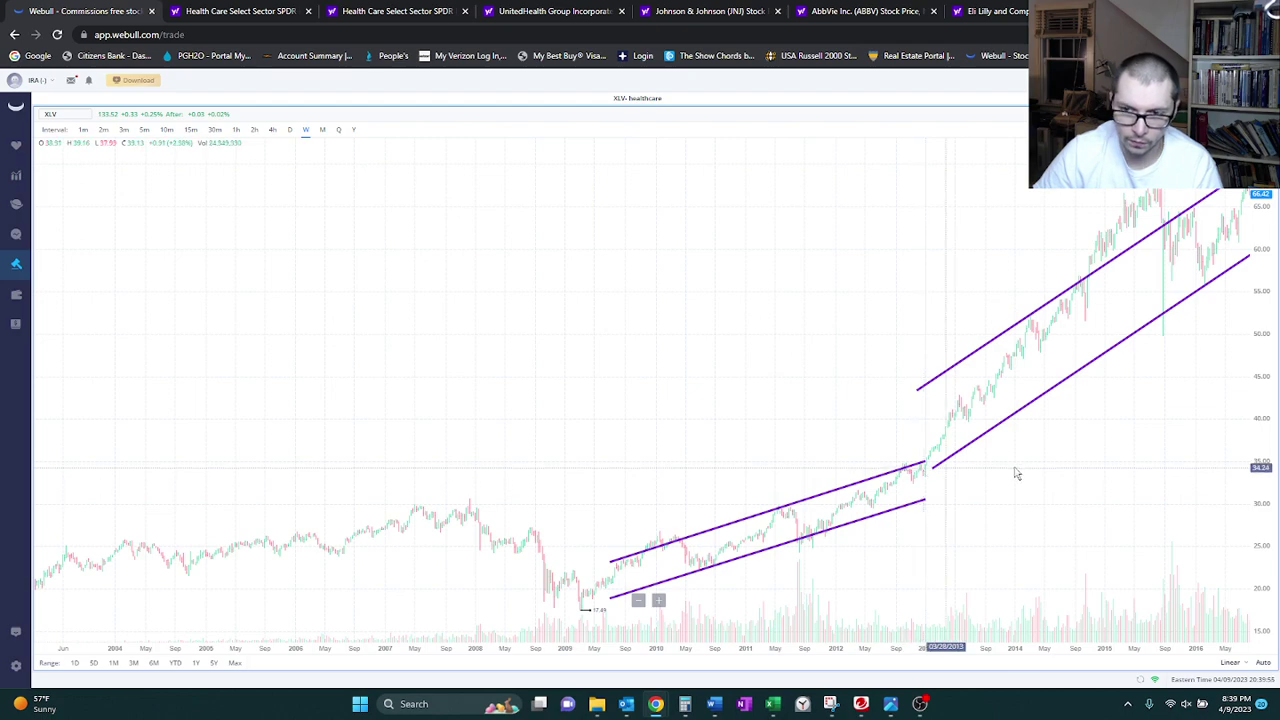
left_click_drag(1023, 471, 536, 567)
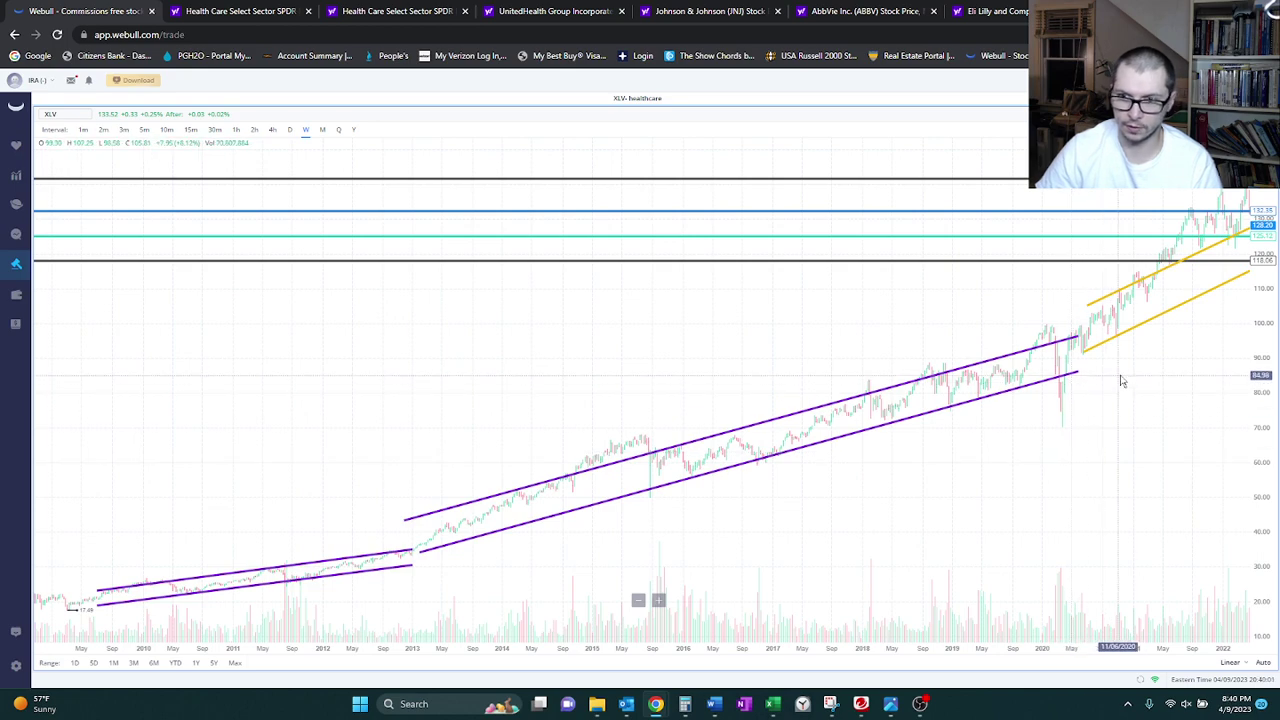
left_click_drag(1120, 377, 571, 443)
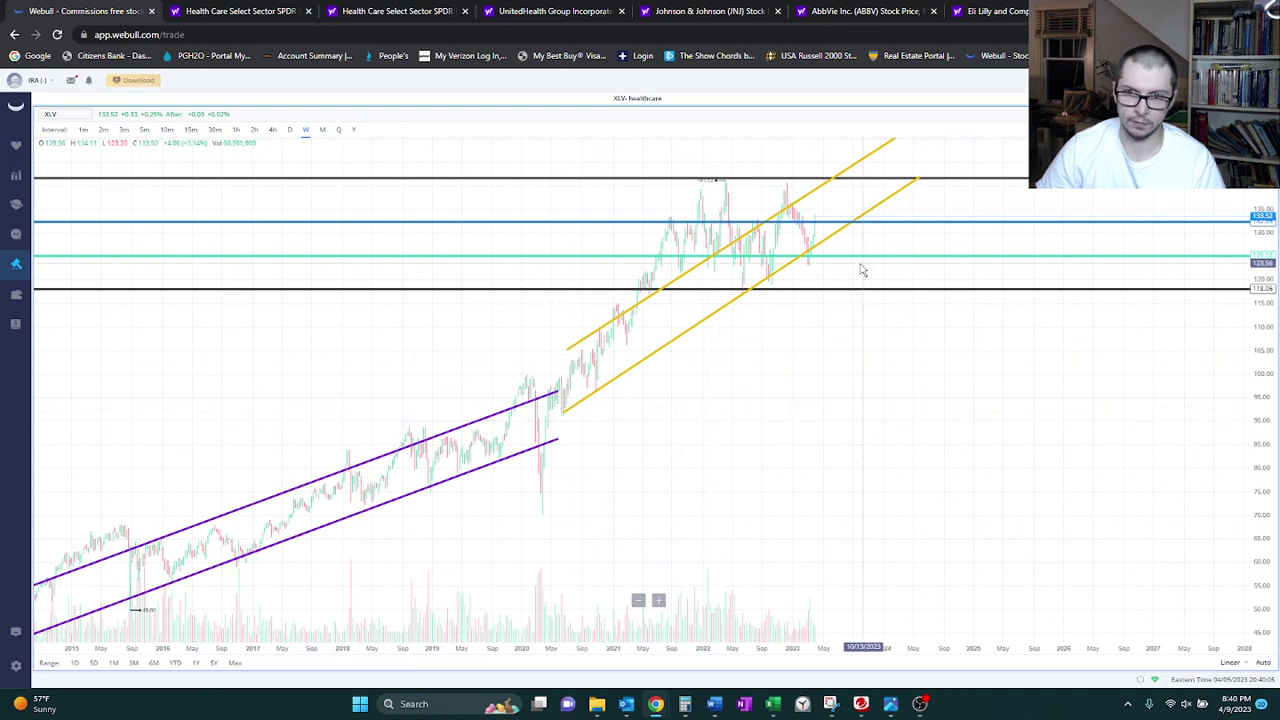
scroll(777, 354, "up", 2)
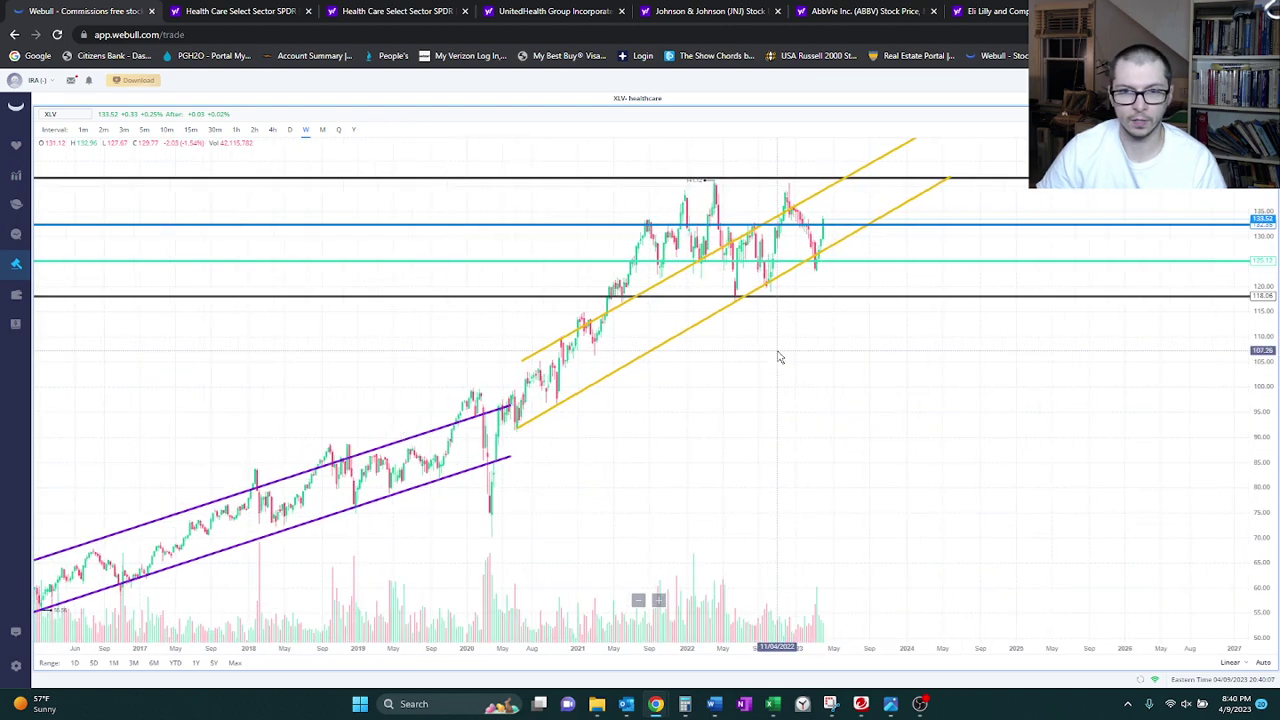
scroll(780, 365, "up", 1)
scroll(780, 365, "up", 1)
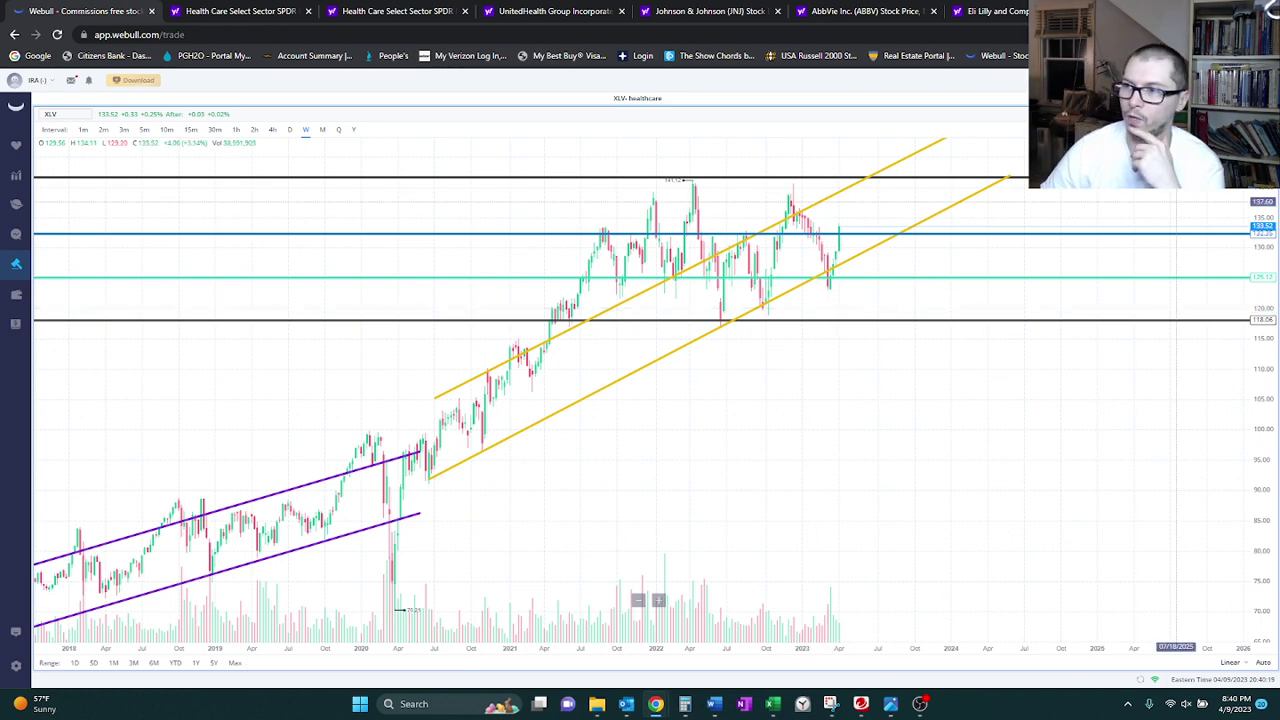
- Switch to the Portfolio Tracker workbook in Excel and review the XLV health care sector row from Category to Note
key("alt+Tab")
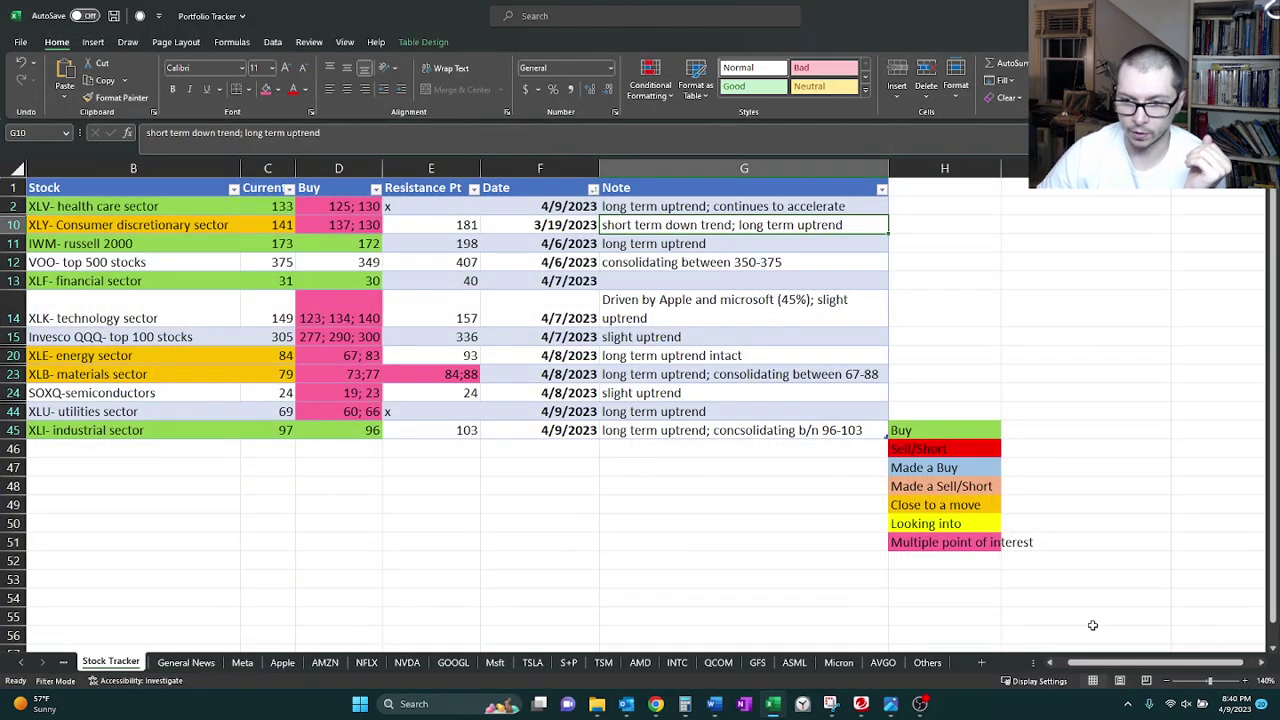
left_click(1052, 665)
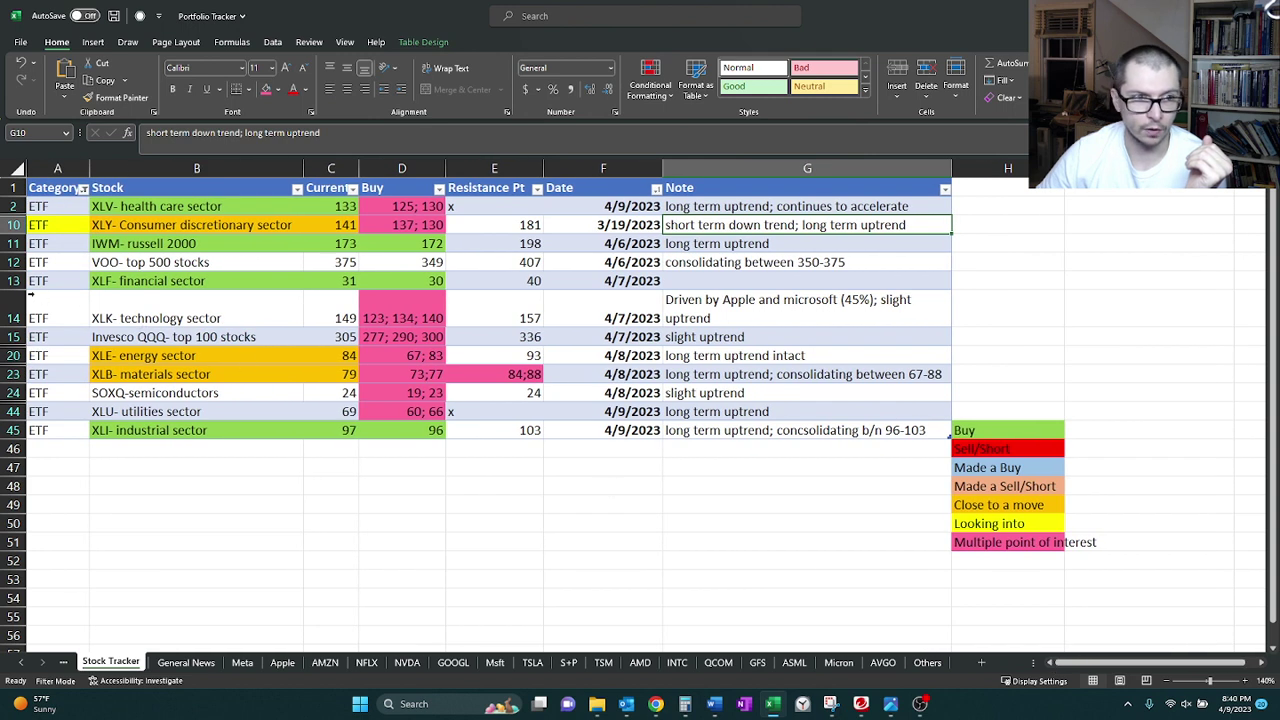
left_click(18, 305)
left_click_drag(45, 206, 706, 203)
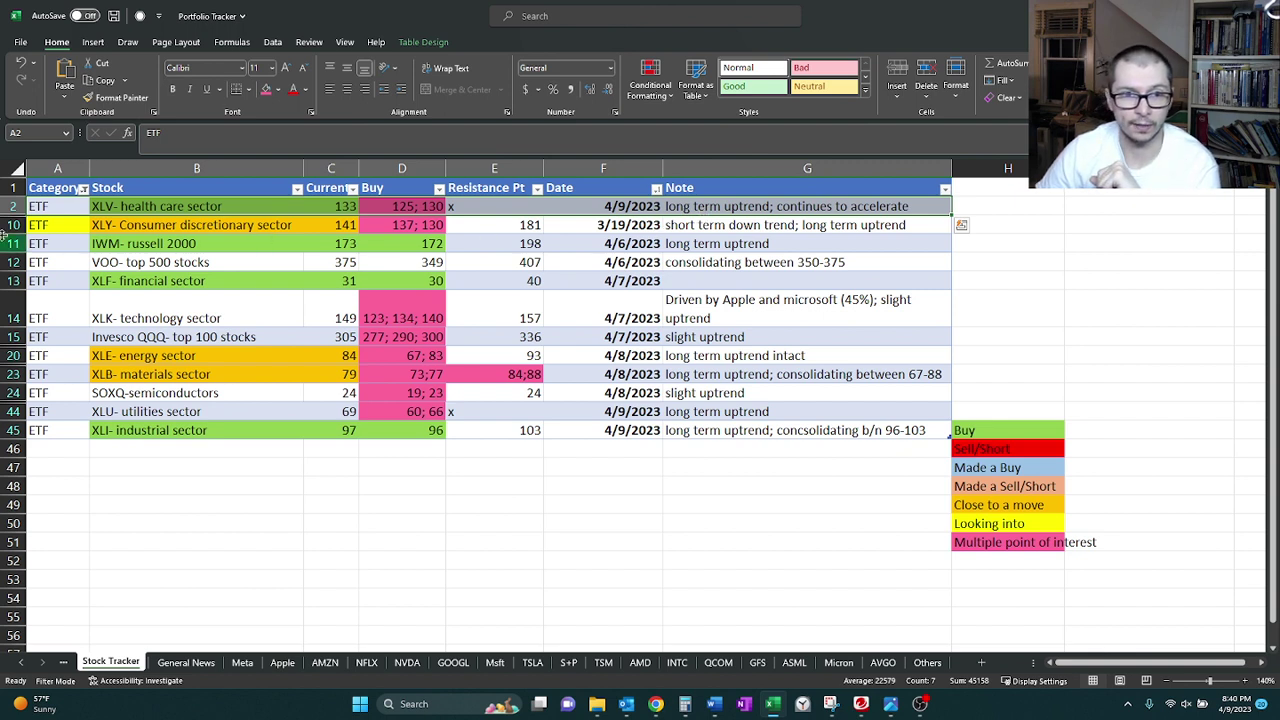
- Fill the XLV stock name and current price cells with orange, the legend's "Close to a move" color, and select its note
left_click_drag(250, 206, 330, 205)
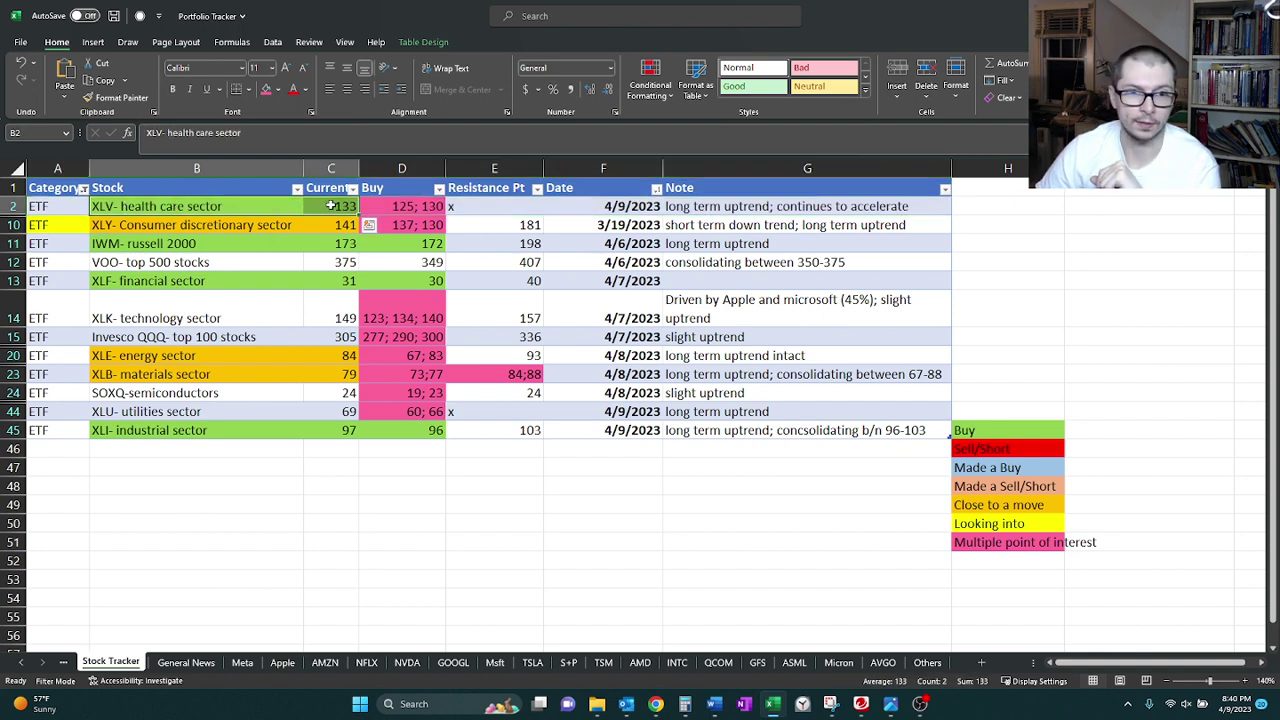
left_click(280, 89)
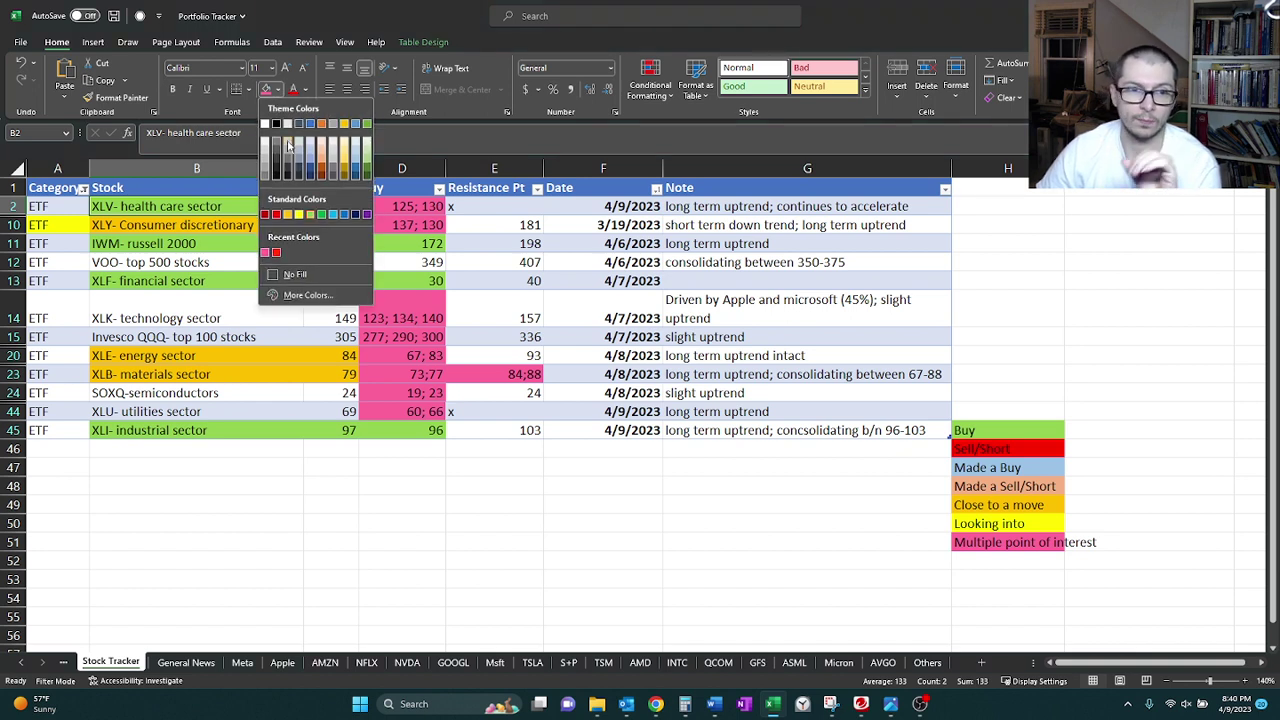
left_click(289, 216)
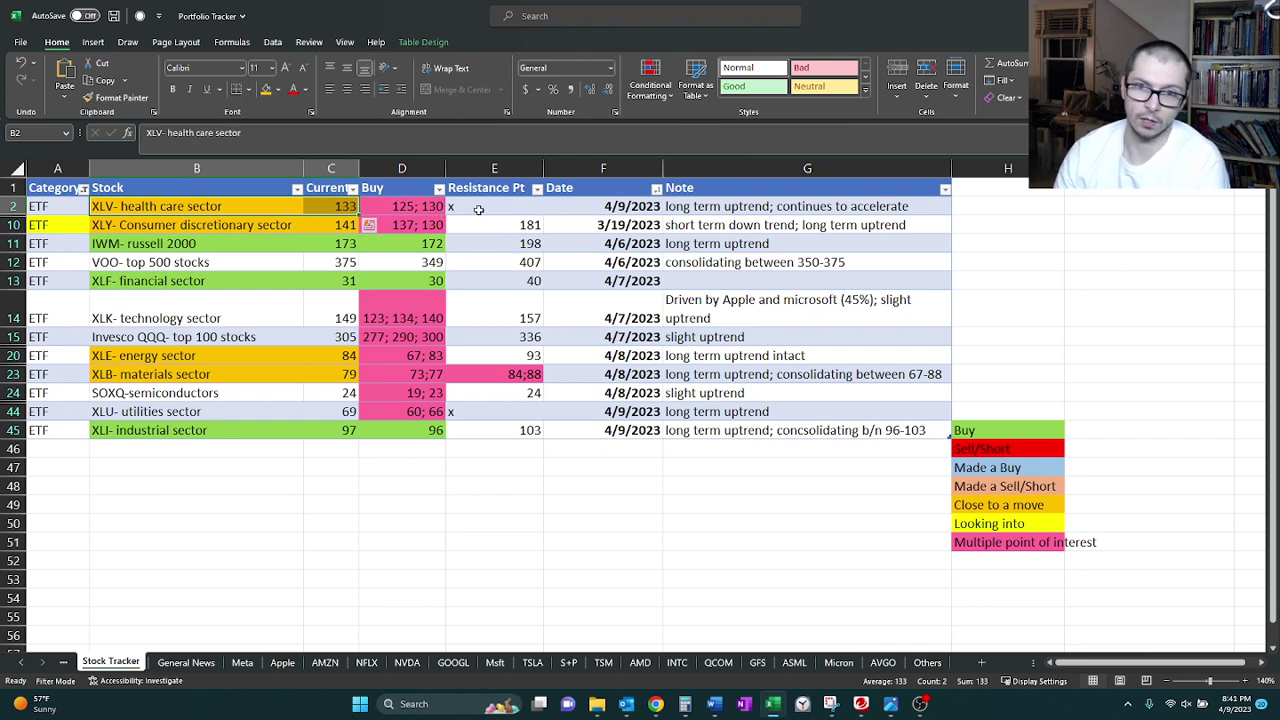
left_click(728, 205)
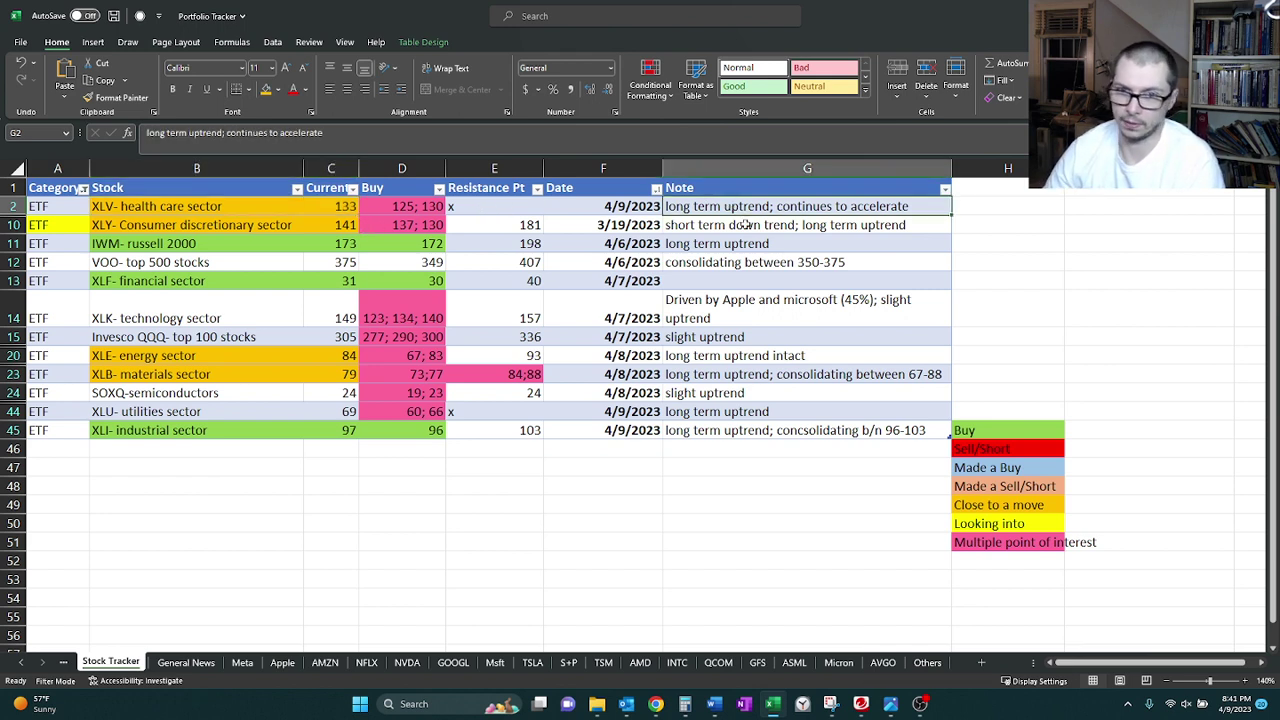